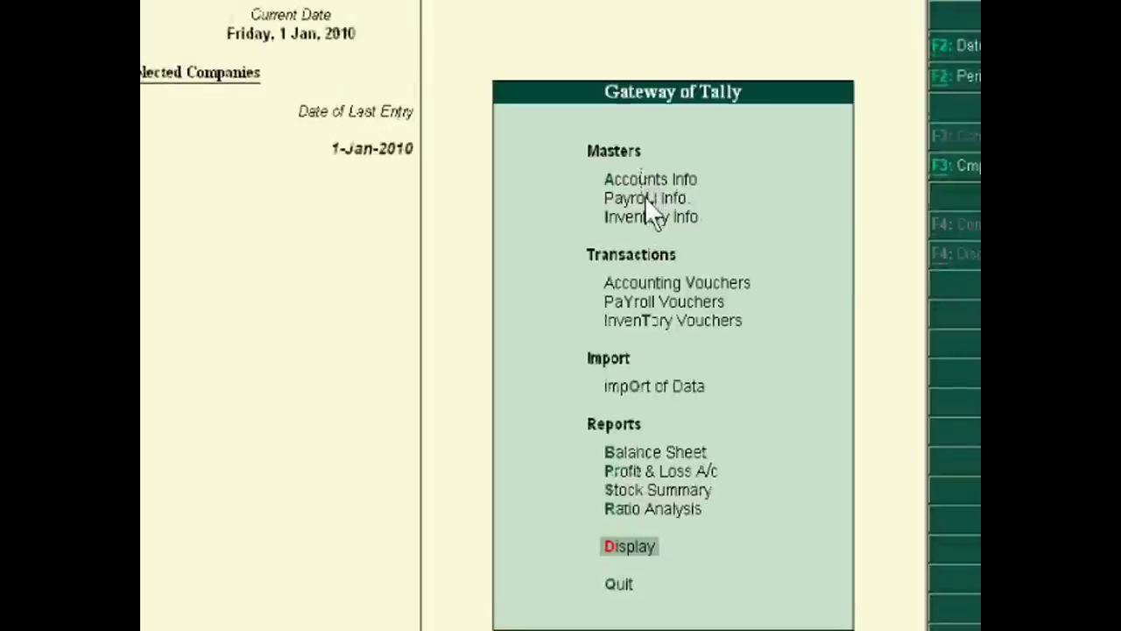
Check that Maintain Payroll is Yes in Accounting Features and close it unchanged.
{"action": "left_click", "coordinate": [938, 529]}
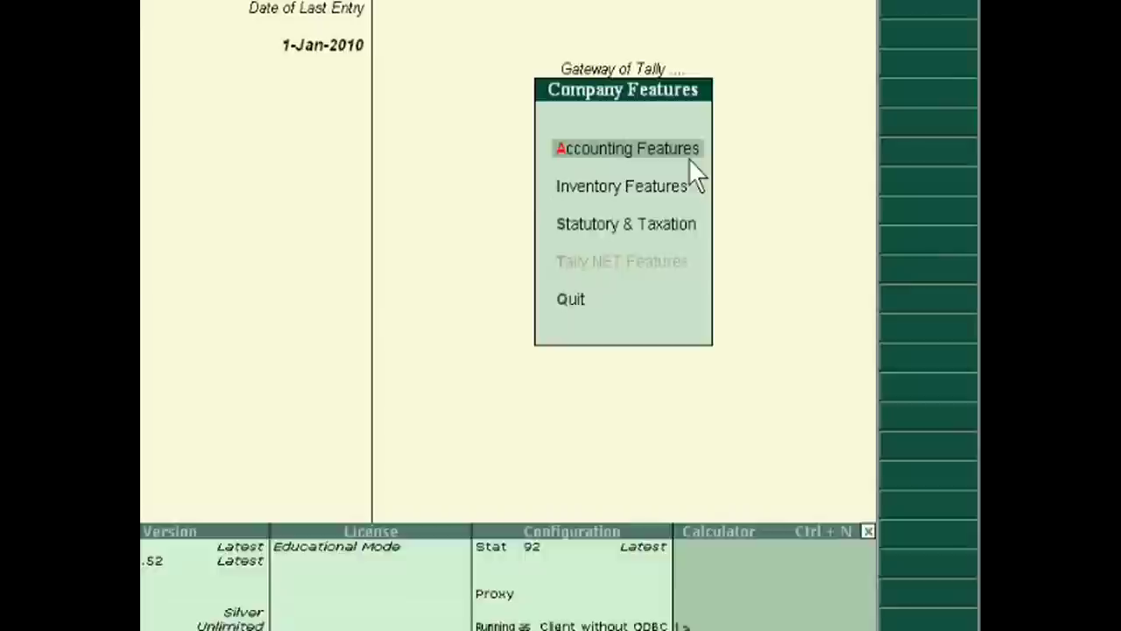
{"action": "left_click", "coordinate": [690, 158]}
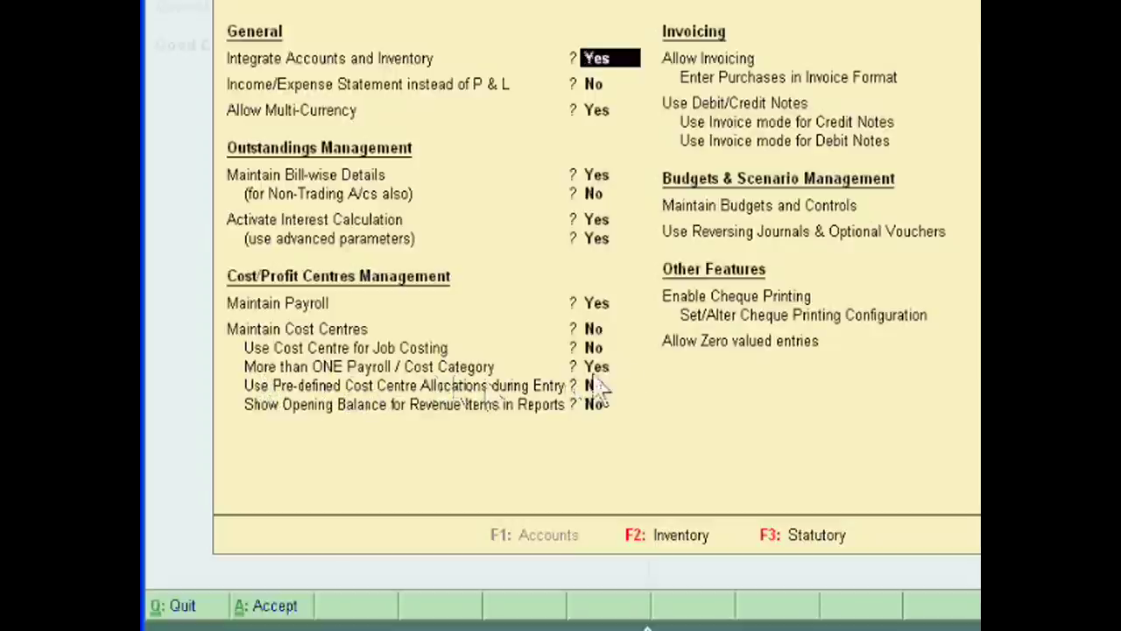
{"action": "key", "text": "Escape"}
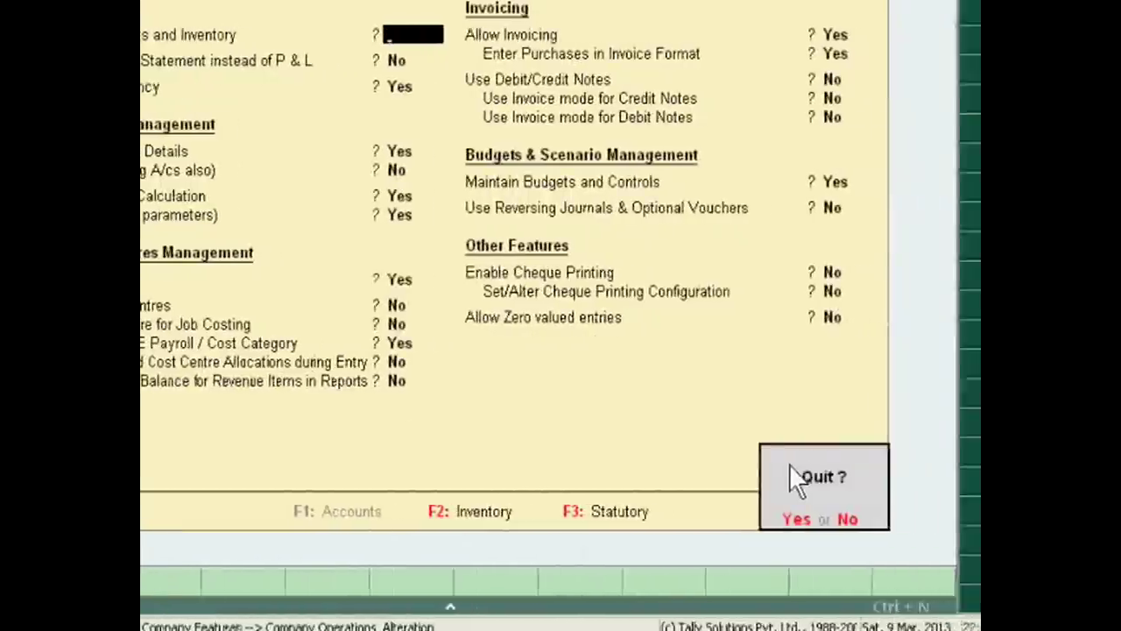
Quit the features screen and start creating a new employee under Payroll Info > Employees.
{"action": "key", "text": "y"}
{"action": "key", "text": "Escape"}
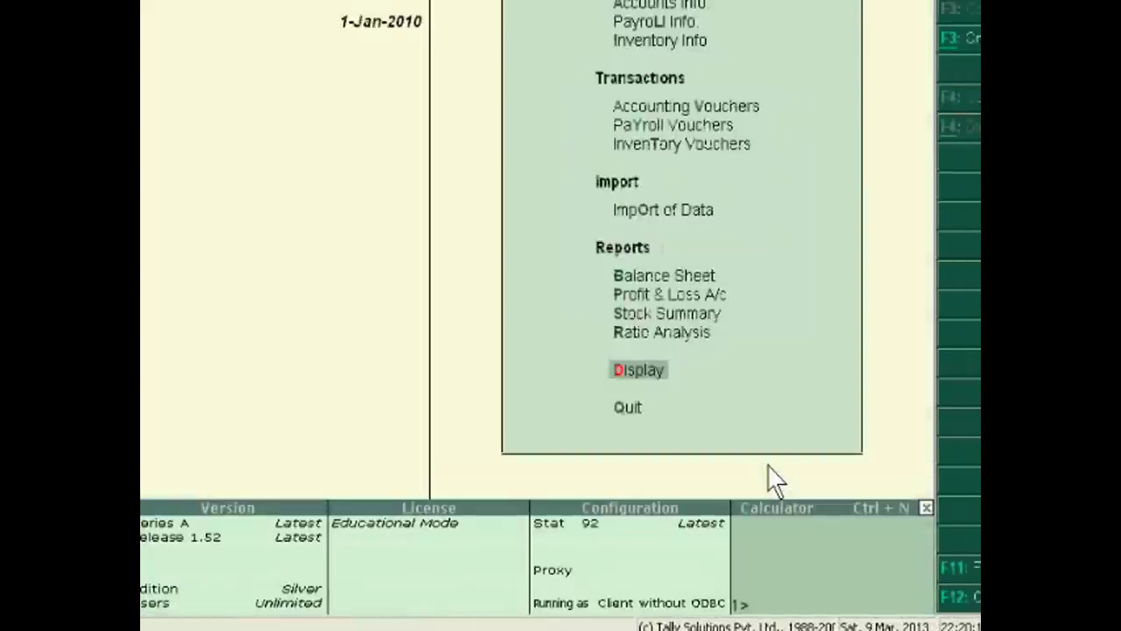
{"action": "key", "text": "Down"}
{"action": "key", "text": "Down"}
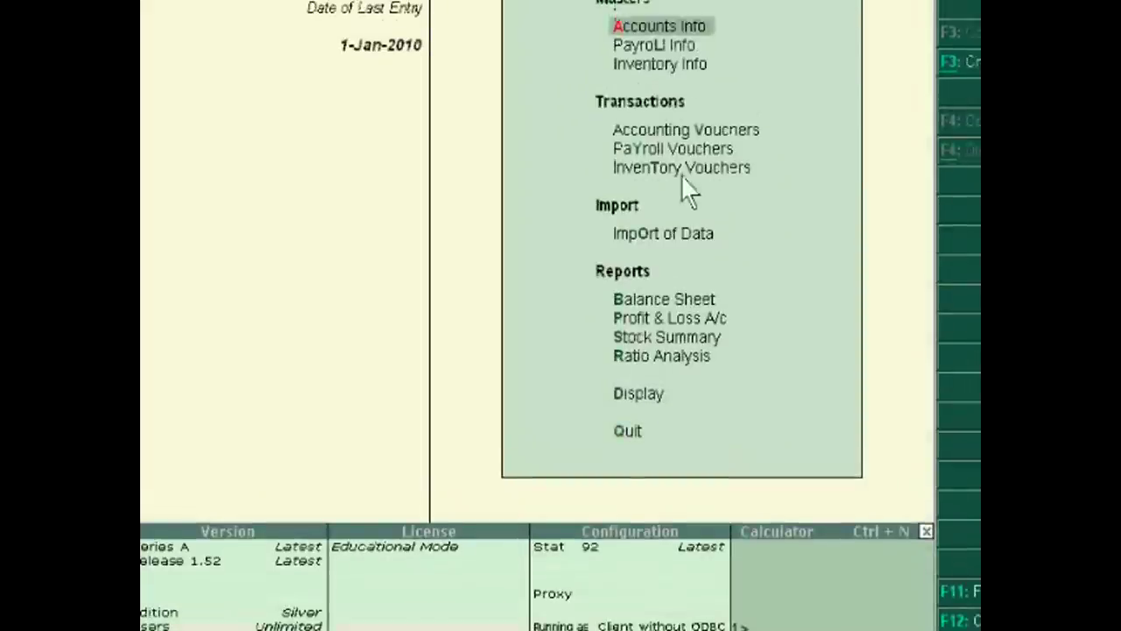
{"action": "key", "text": "Down"}
{"action": "key", "text": "Return"}
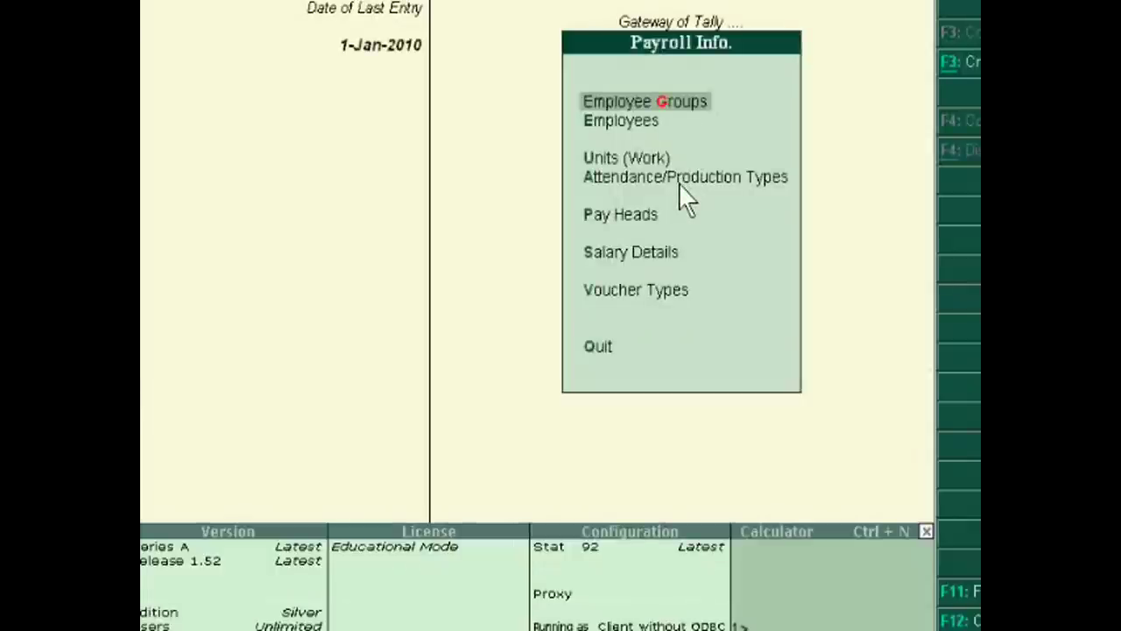
{"action": "key", "text": "Down"}
{"action": "key", "text": "Return"}
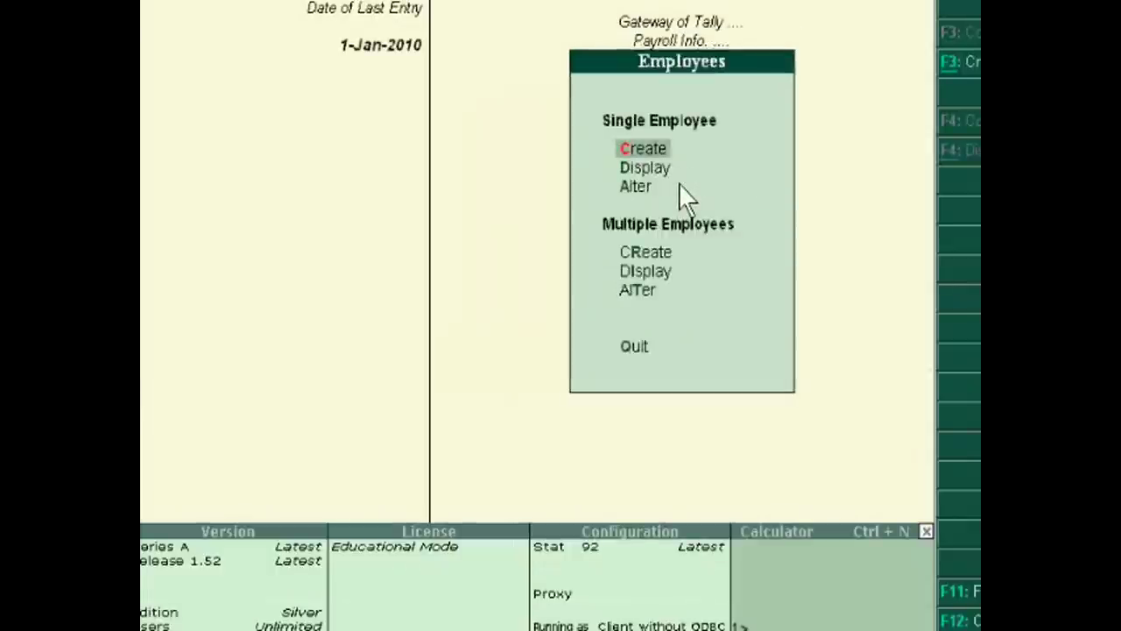
{"action": "key", "text": "Return"}
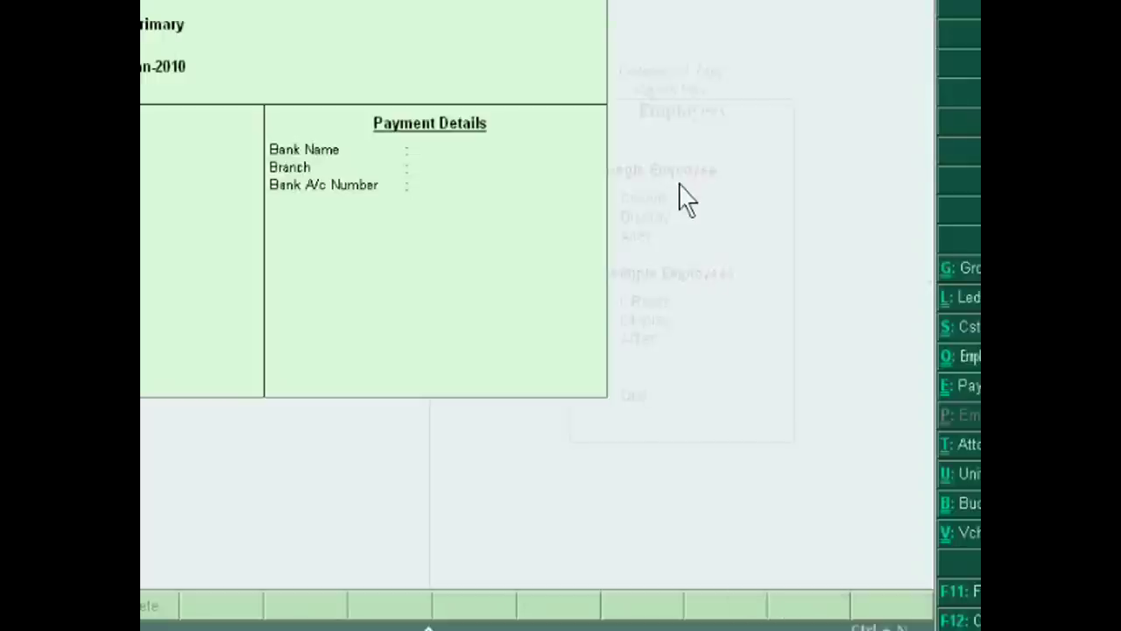
Fill in the employee's details, gender and bank name SBI, and save the record.
{"action": "key", "text": "Return"}
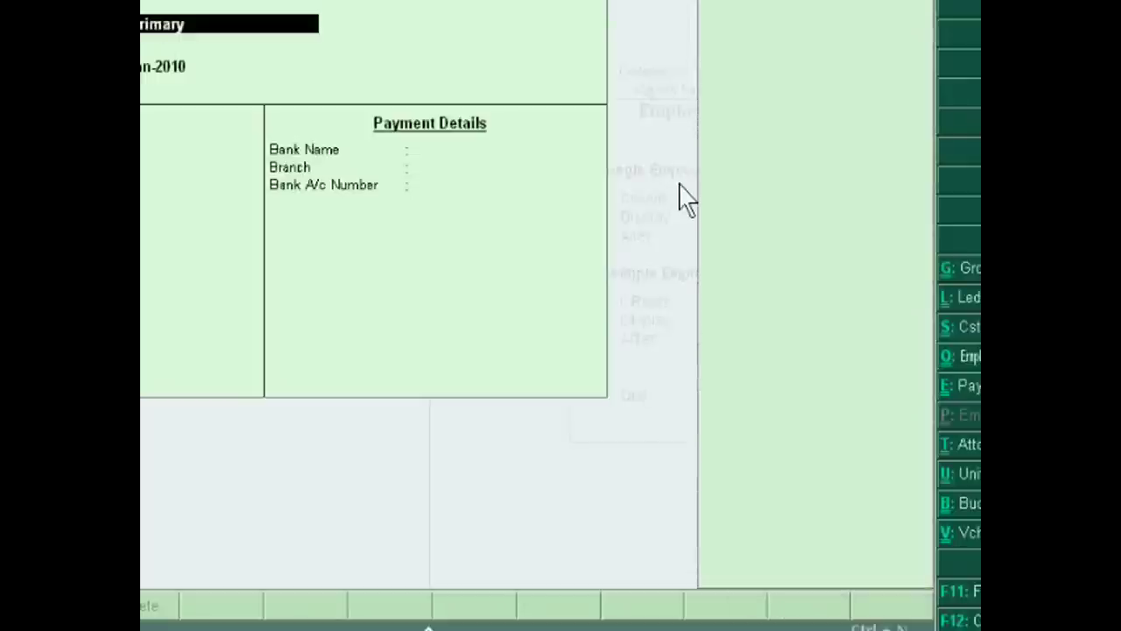
{"action": "key", "text": "Return"}
{"action": "key", "text": "Return"}
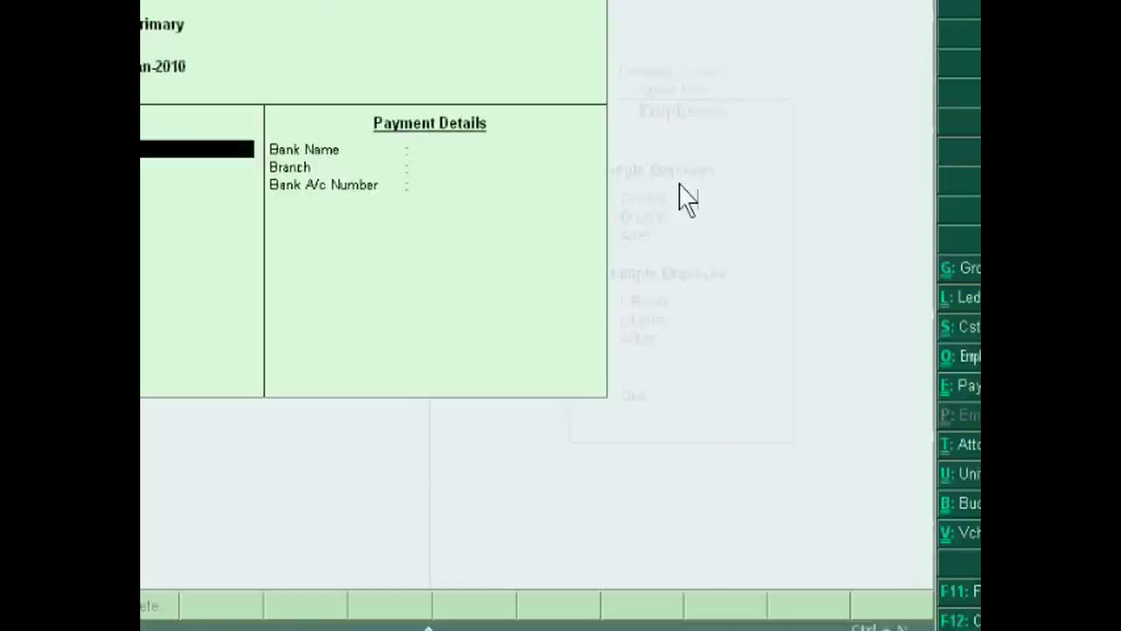
{"action": "key", "text": "Return"}
{"action": "key", "text": "Return"}
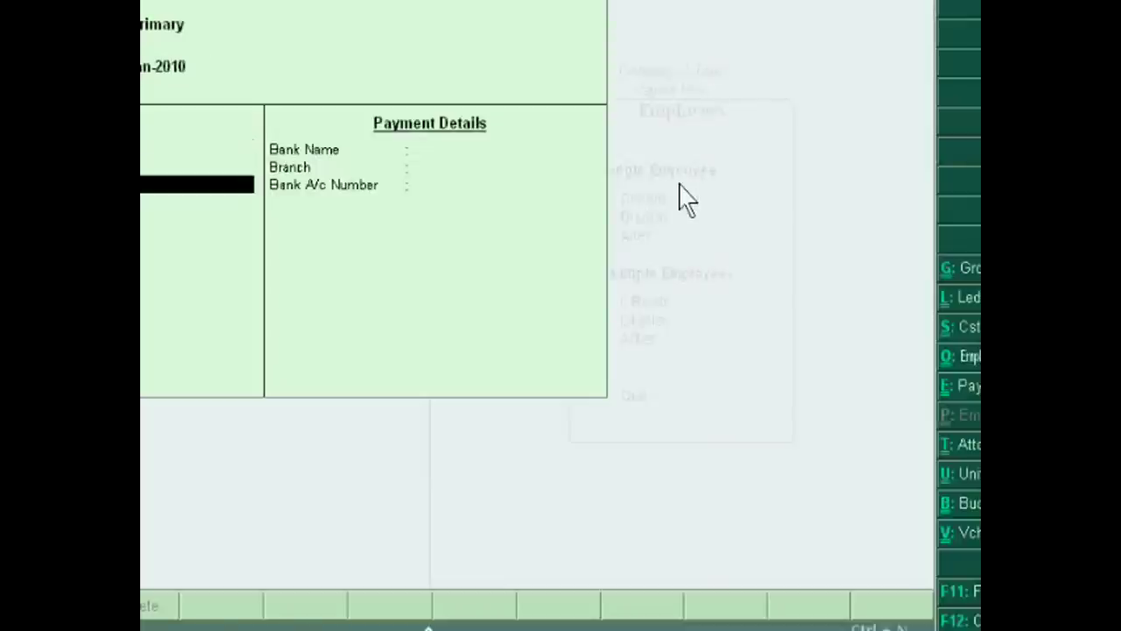
{"action": "key", "text": "Up"}
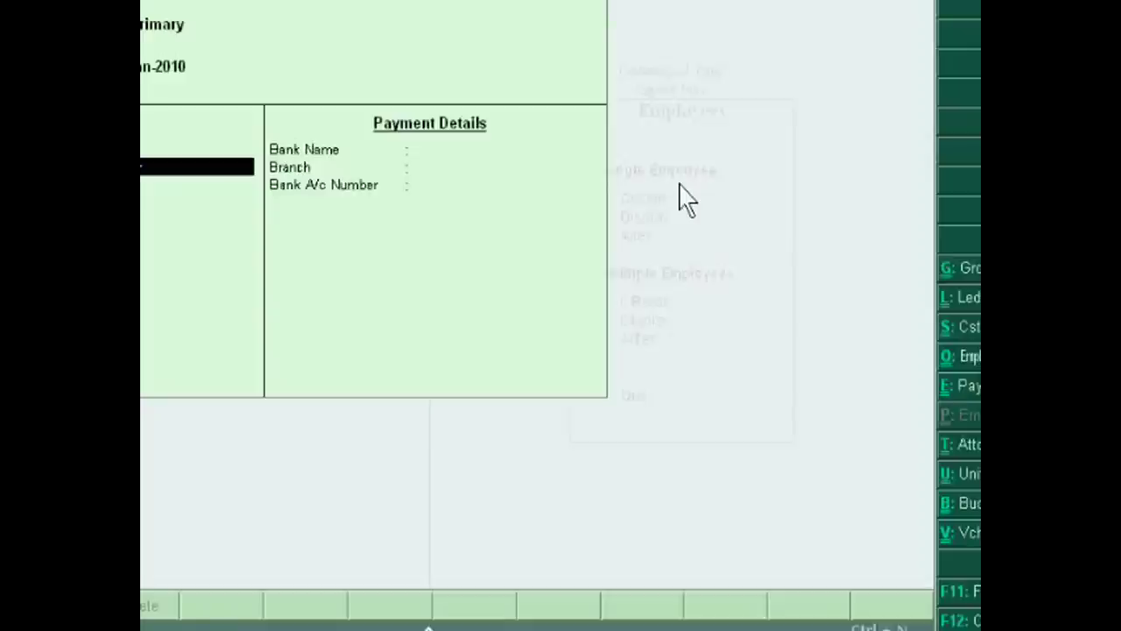
{"action": "key", "text": "Return"}
{"action": "key", "text": "Return"}
{"action": "key", "text": "Return"}
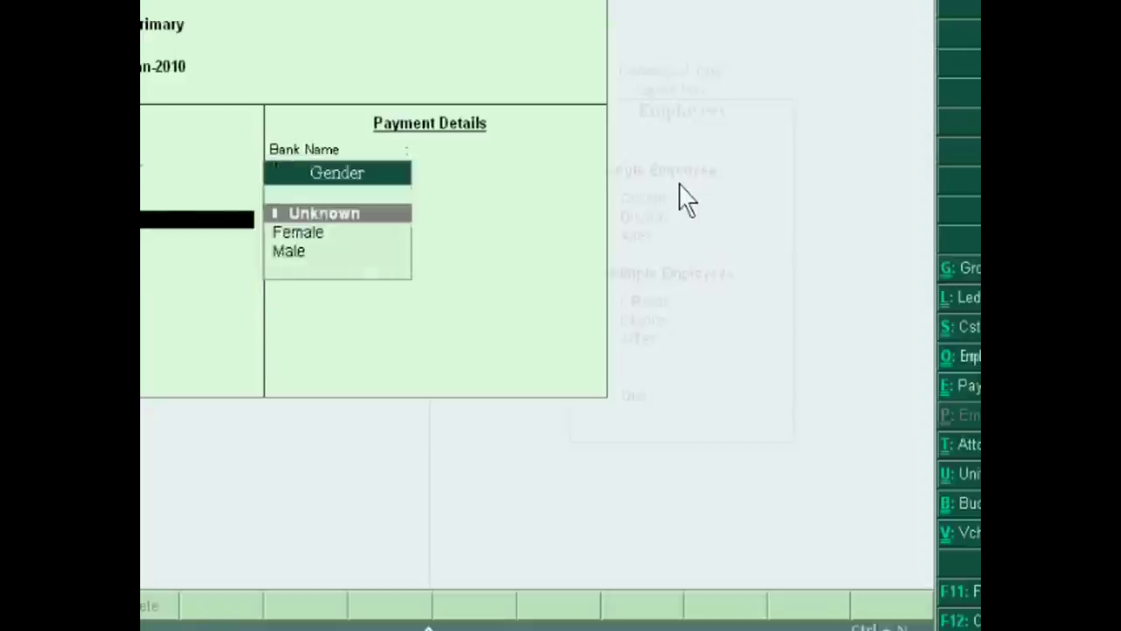
{"action": "key", "text": "Down"}
{"action": "key", "text": "Return"}
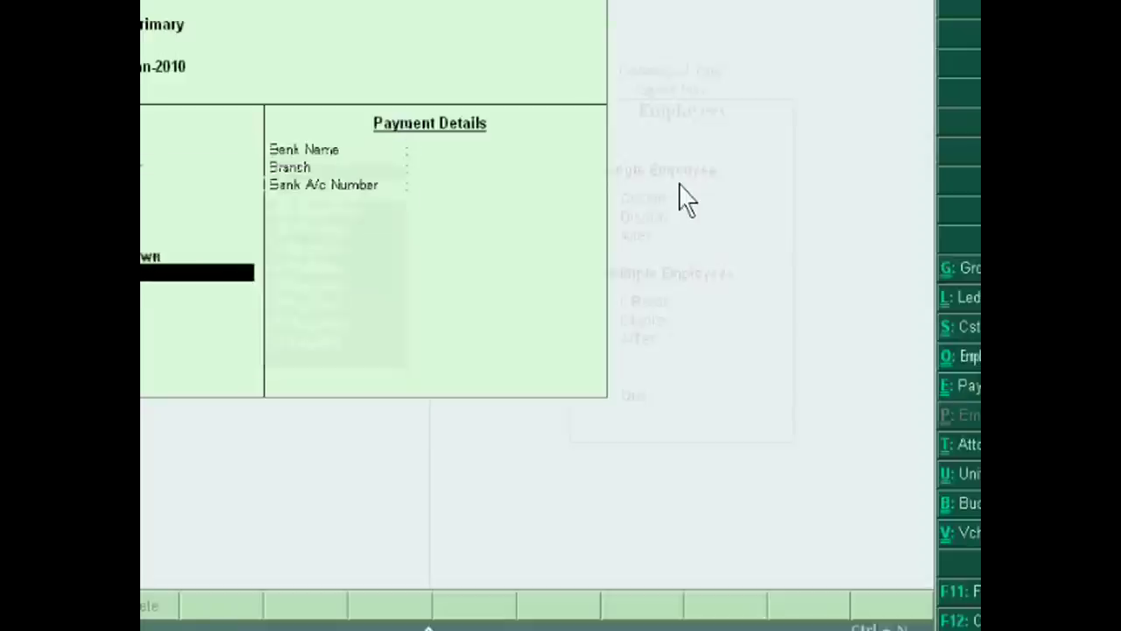
{"action": "key", "text": "Return"}
{"action": "key", "text": "Return"}
{"action": "key", "text": "Return"}
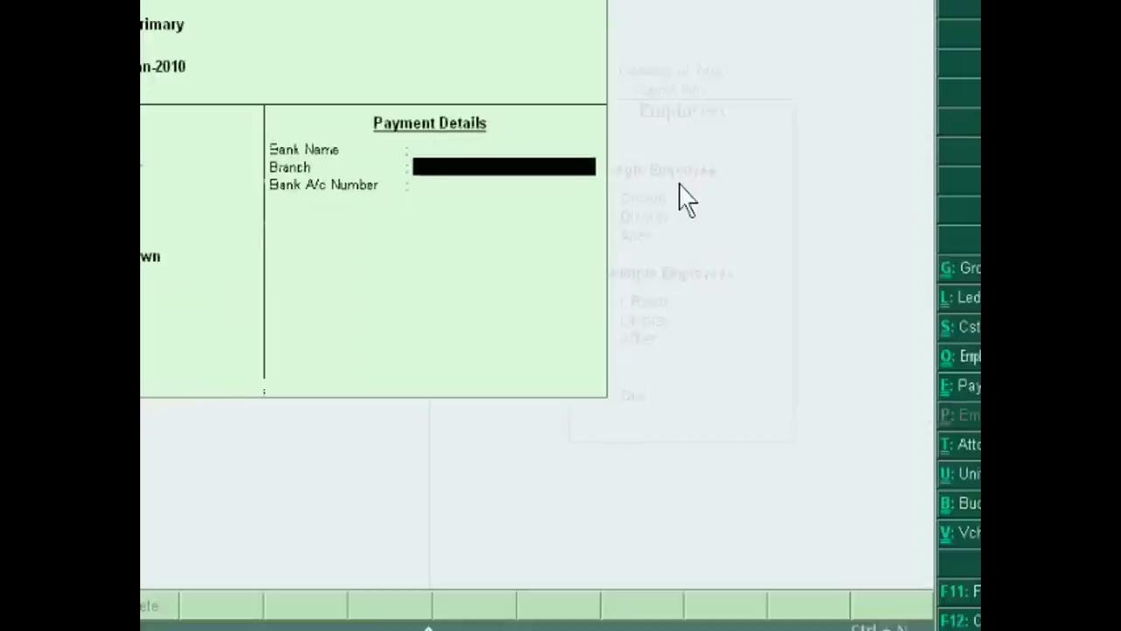
{"action": "key", "text": "Up"}
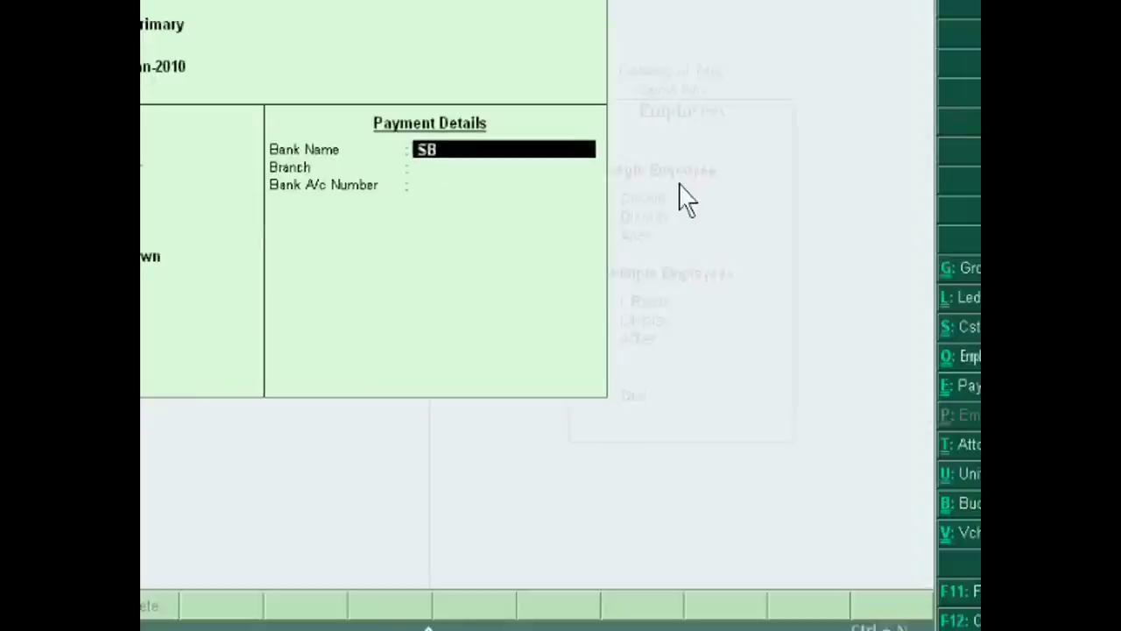
{"action": "type", "text": "SBI"}
{"action": "key", "text": "Return"}
{"action": "key", "text": "Return"}
{"action": "key", "text": "Return"}
{"action": "key", "text": "Return"}
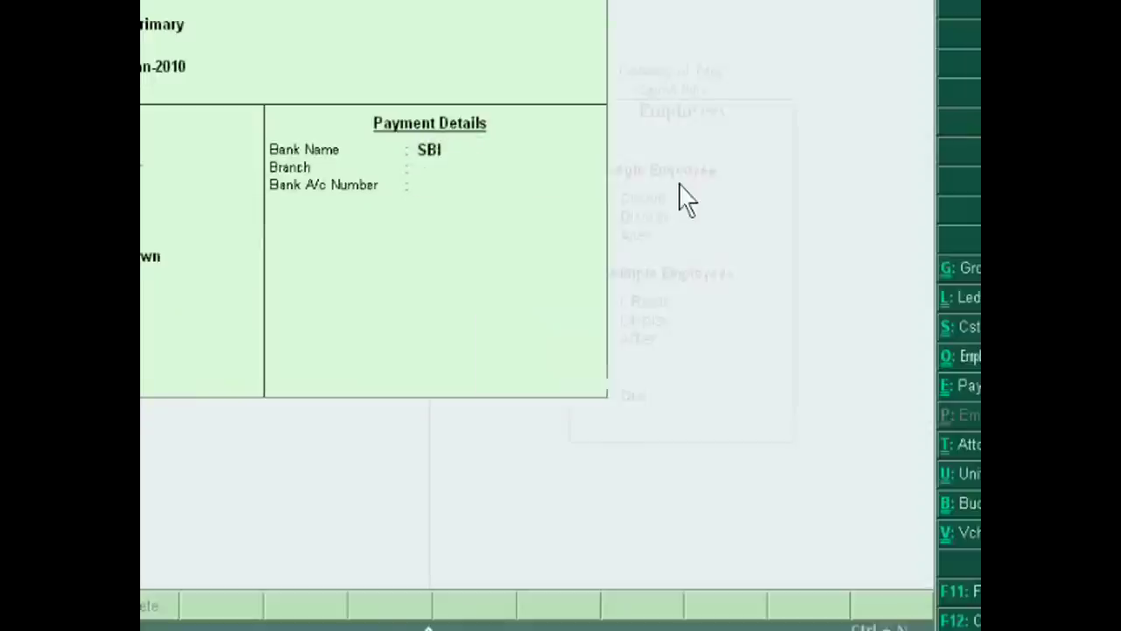
{"action": "key", "text": "Escape"}
{"action": "key", "text": "Return"}
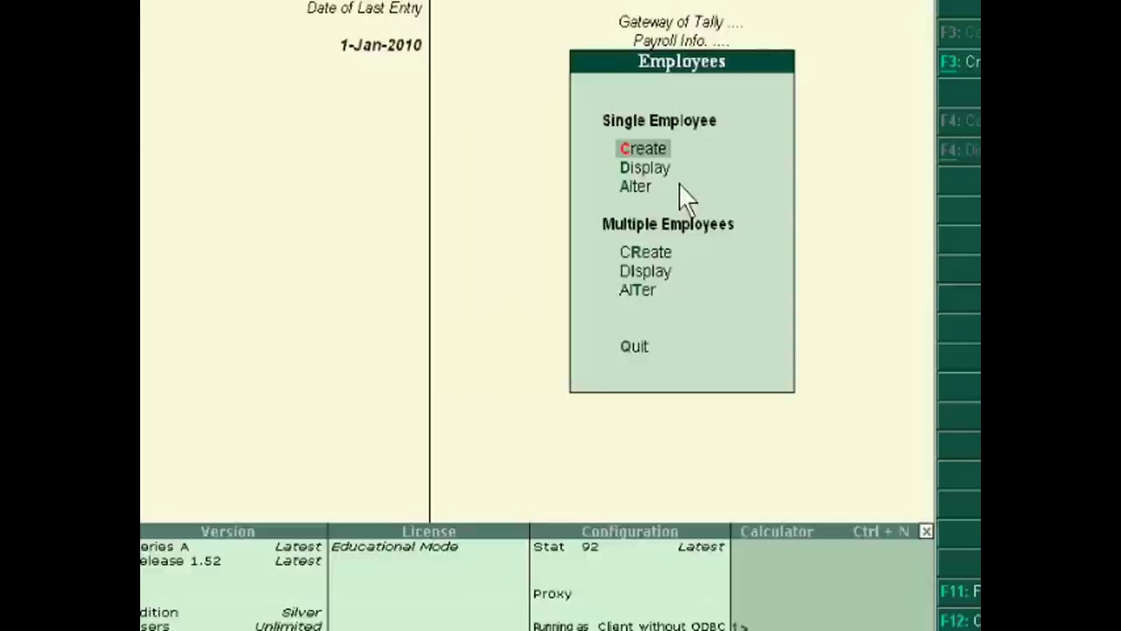
Open the Basic Salary pay head for alteration and leave it unchanged.
{"action": "key", "text": "Escape"}
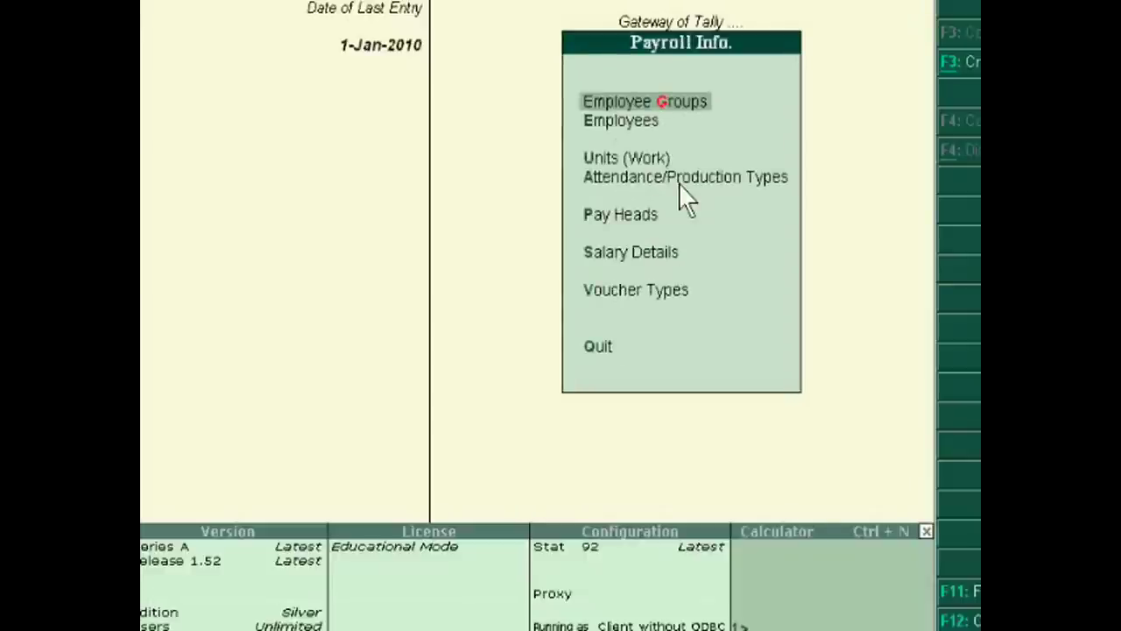
{"action": "key", "text": "Down"}
{"action": "key", "text": "Down"}
{"action": "key", "text": "Down"}
{"action": "key", "text": "Down"}
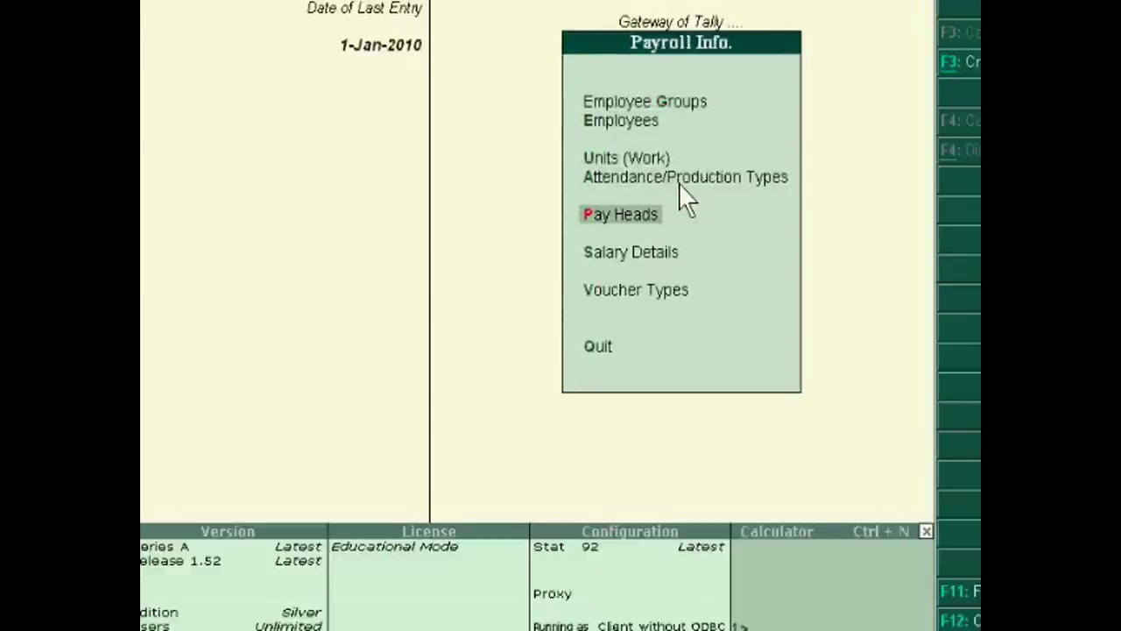
{"action": "key", "text": "Return"}
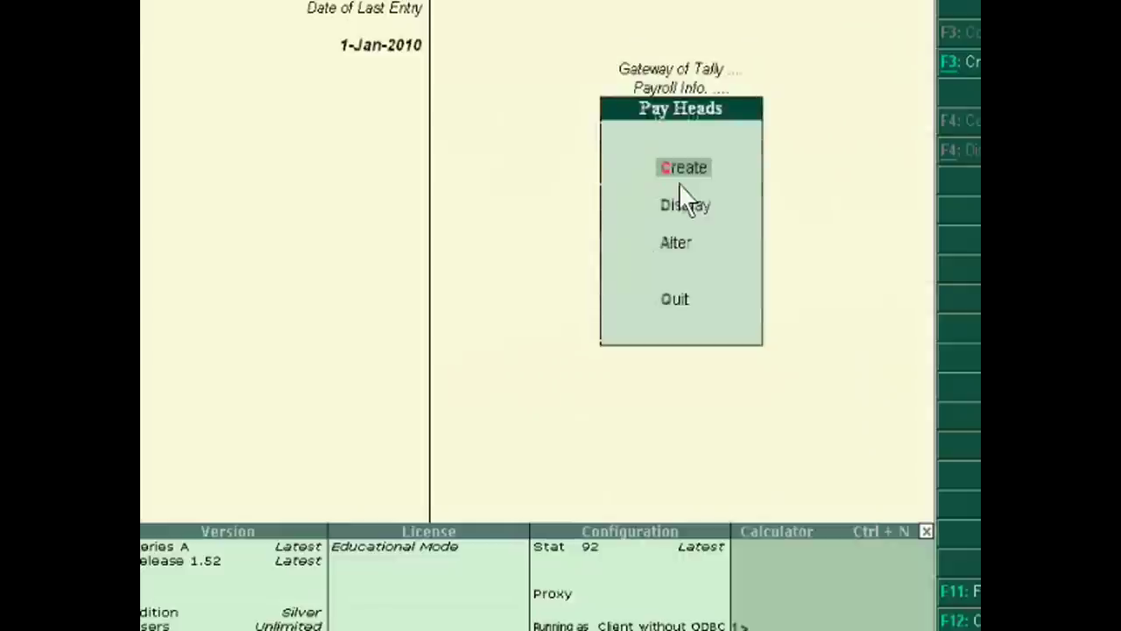
{"action": "key", "text": "Down"}
{"action": "key", "text": "Down"}
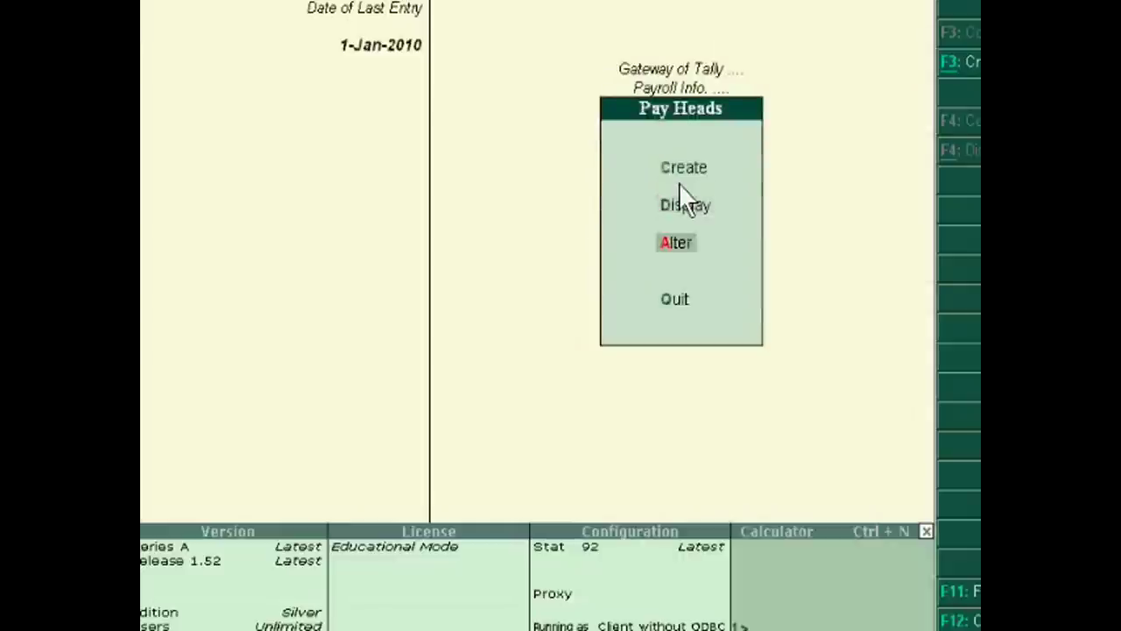
{"action": "key", "text": "Return"}
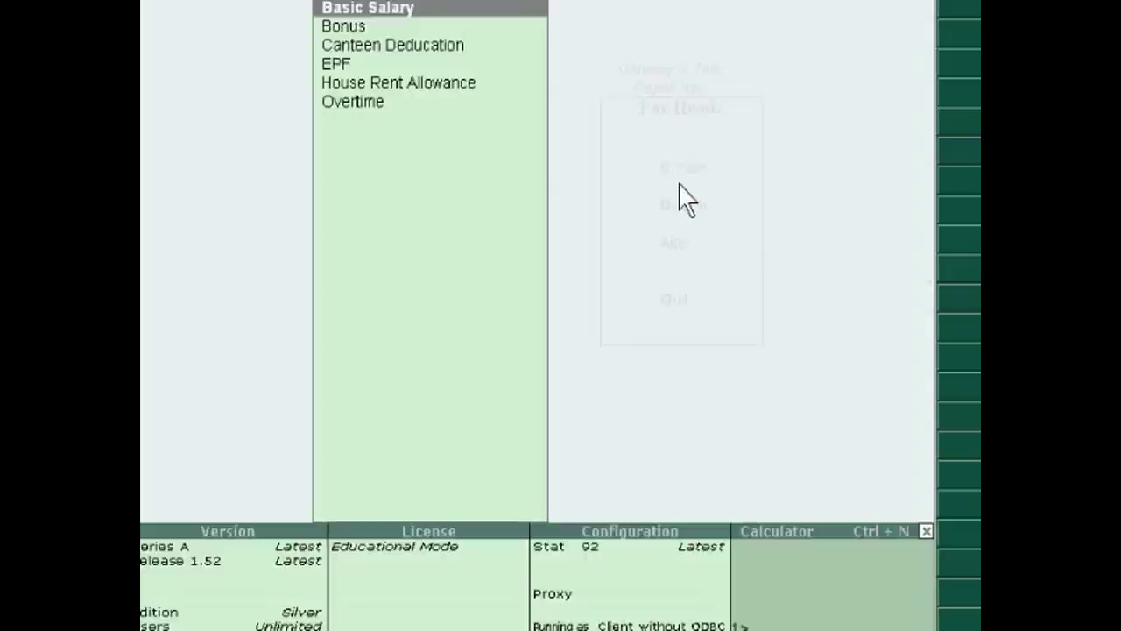
{"action": "key", "text": "Return"}
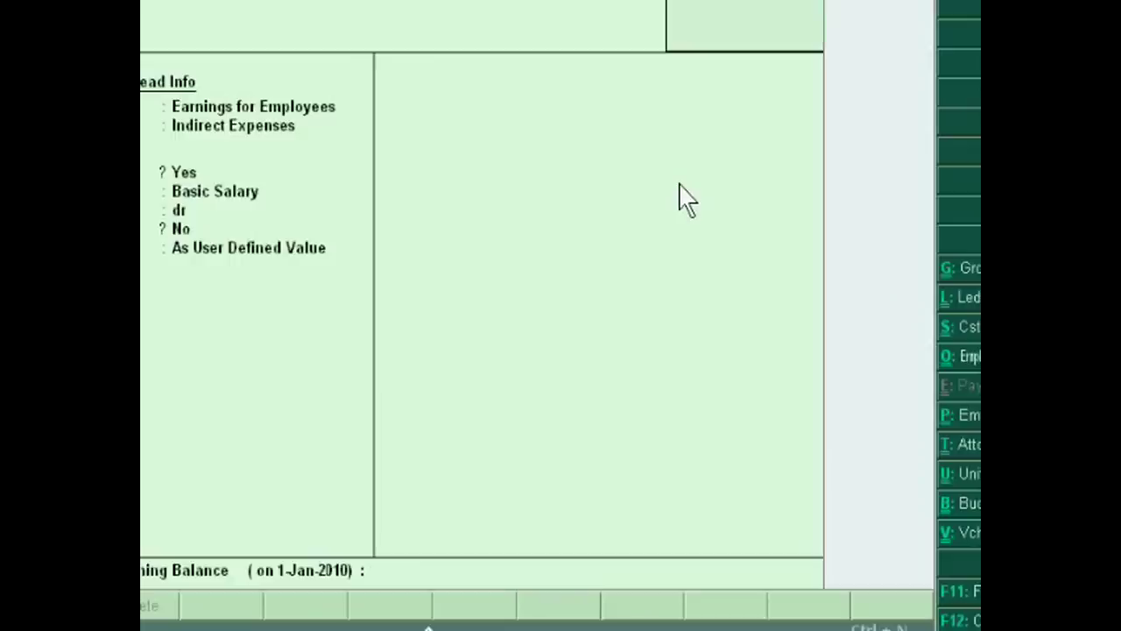
{"action": "key", "text": "Escape"}
{"action": "key", "text": "Return"}
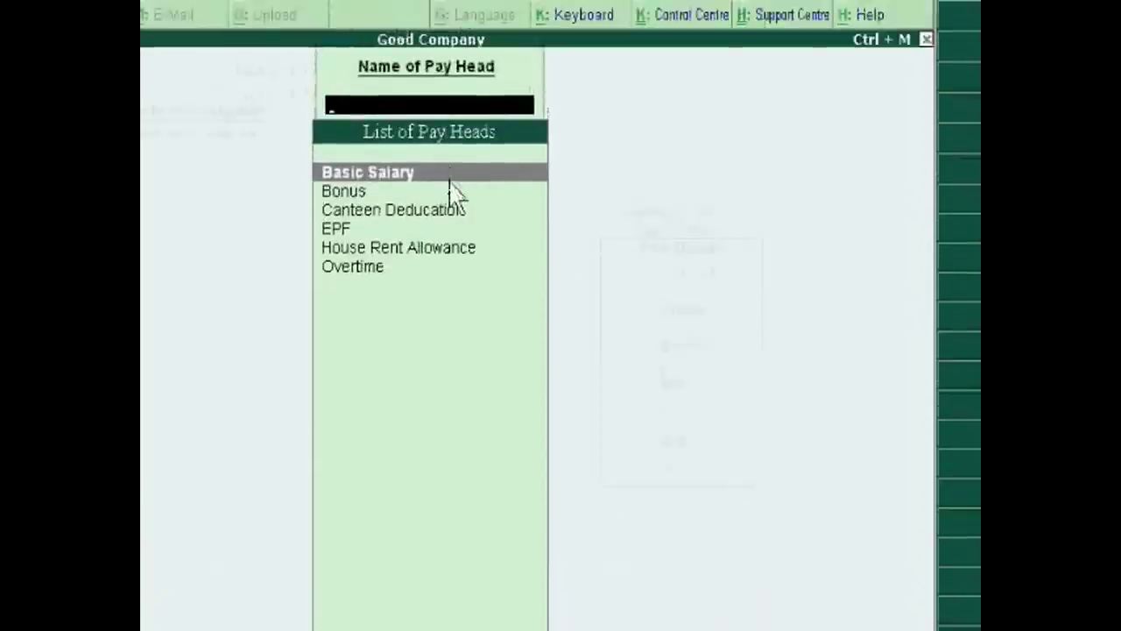
{"action": "key", "text": "Escape"}
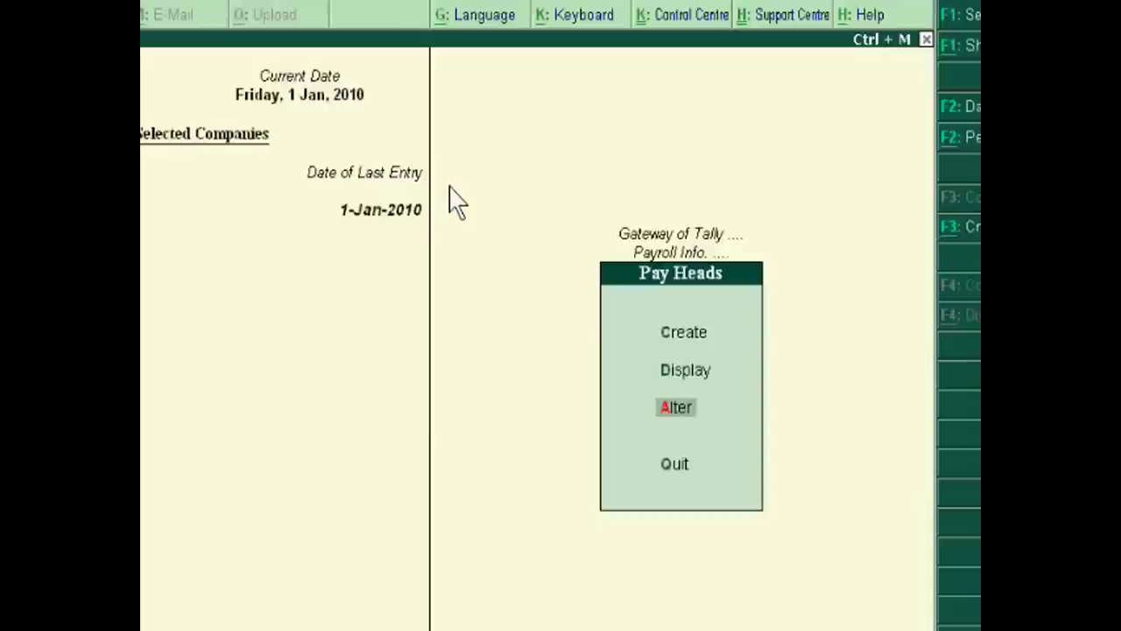
Review the Basic Salary and EPF pay head definitions without making changes.
{"action": "left_click", "coordinate": [676, 419]}
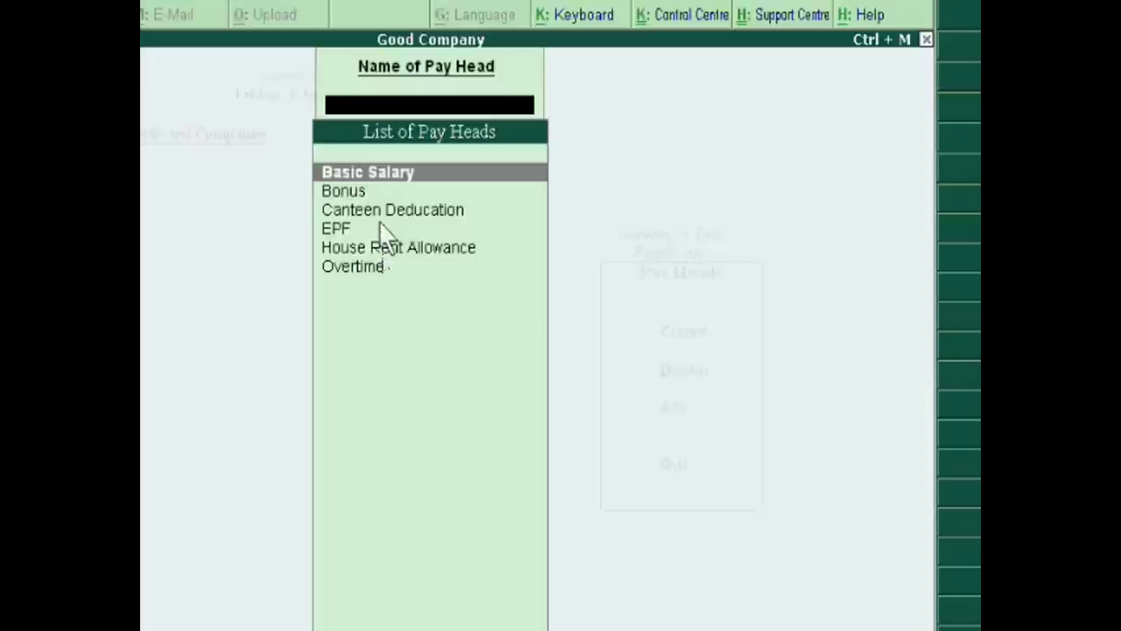
{"action": "key", "text": "Return"}
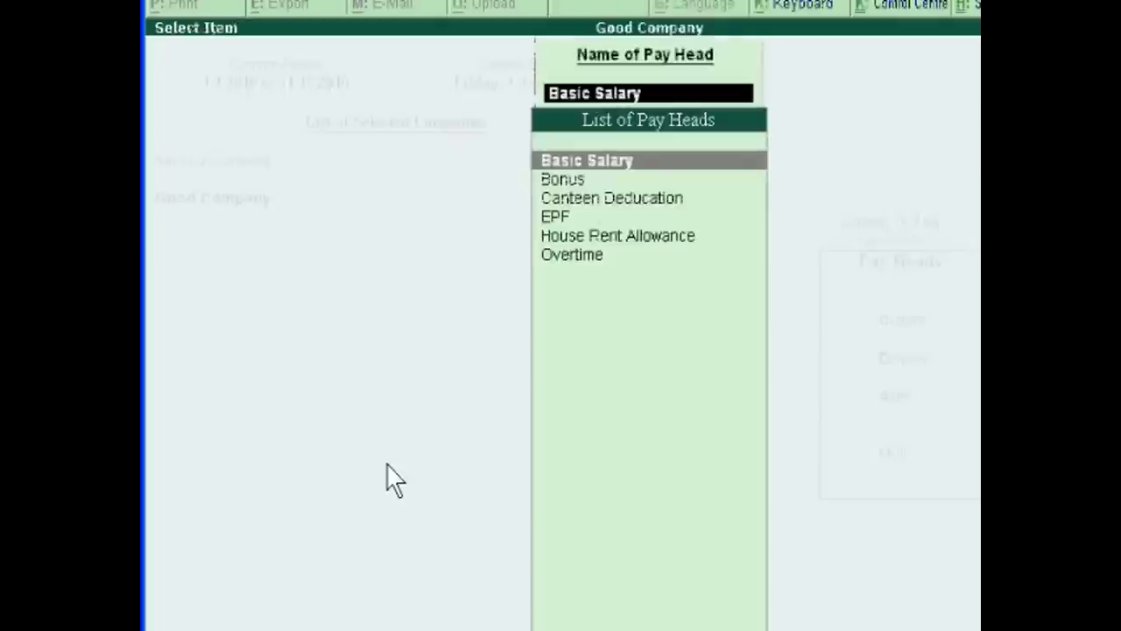
{"action": "key", "text": "Down"}
{"action": "key", "text": "Down"}
{"action": "key", "text": "Down"}
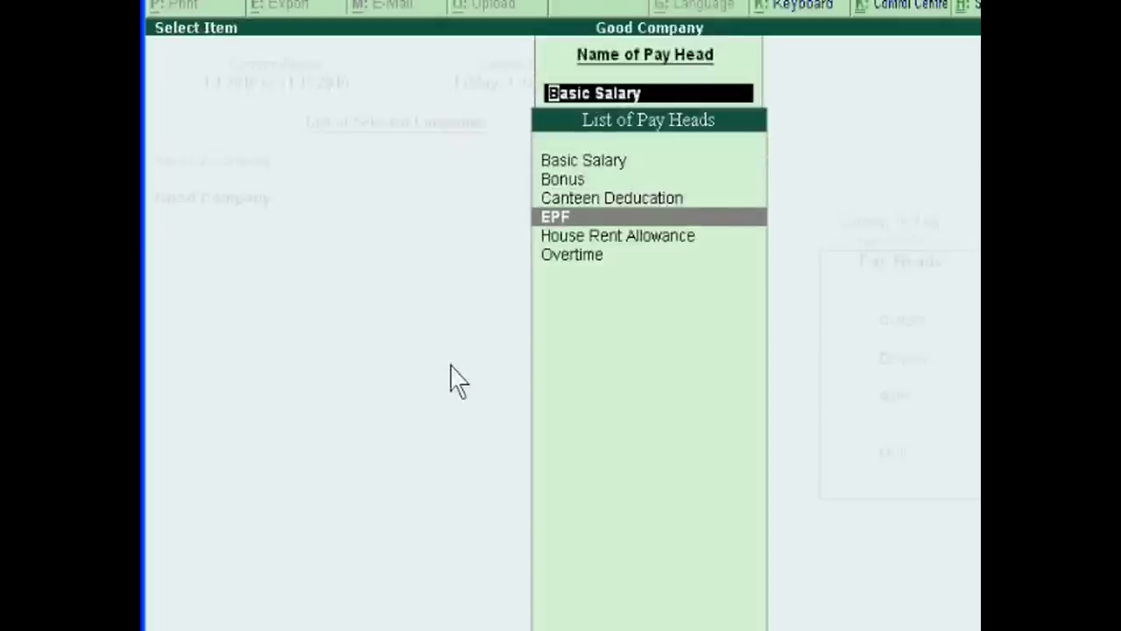
{"action": "key", "text": "Return"}
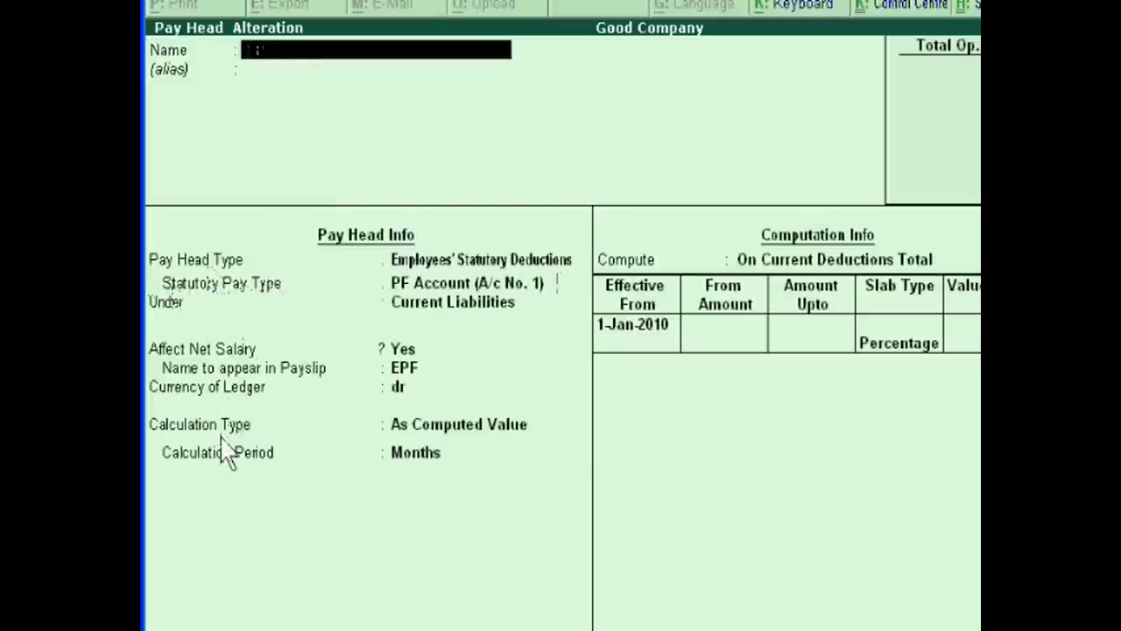
{"action": "key", "text": "ctrl+a"}
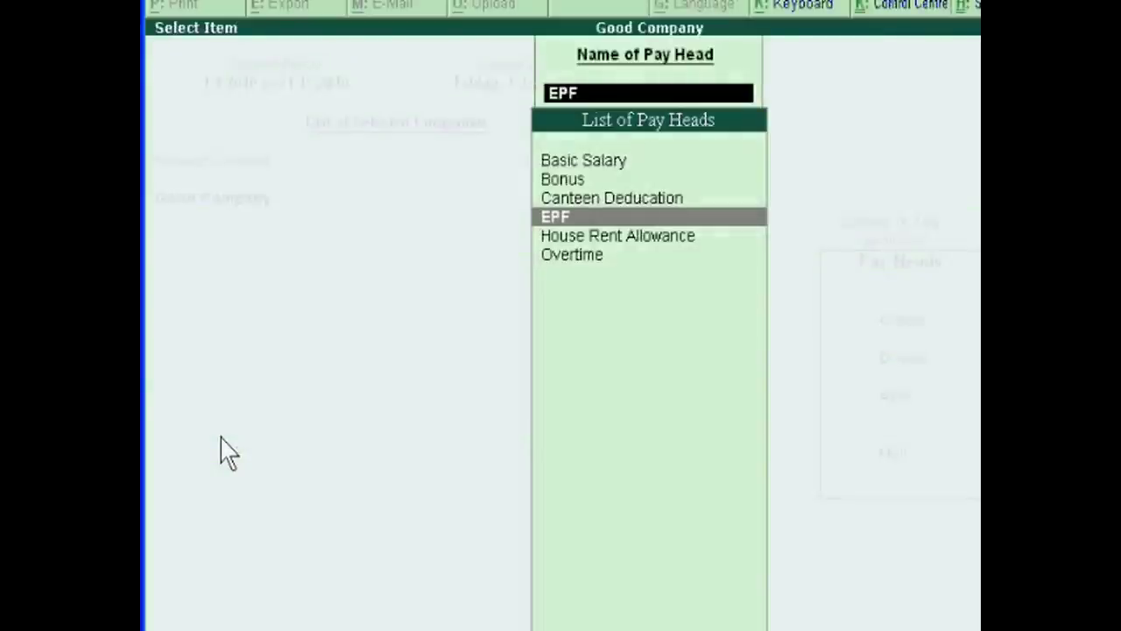
{"action": "key", "text": "Escape"}
{"action": "key", "text": "Escape"}
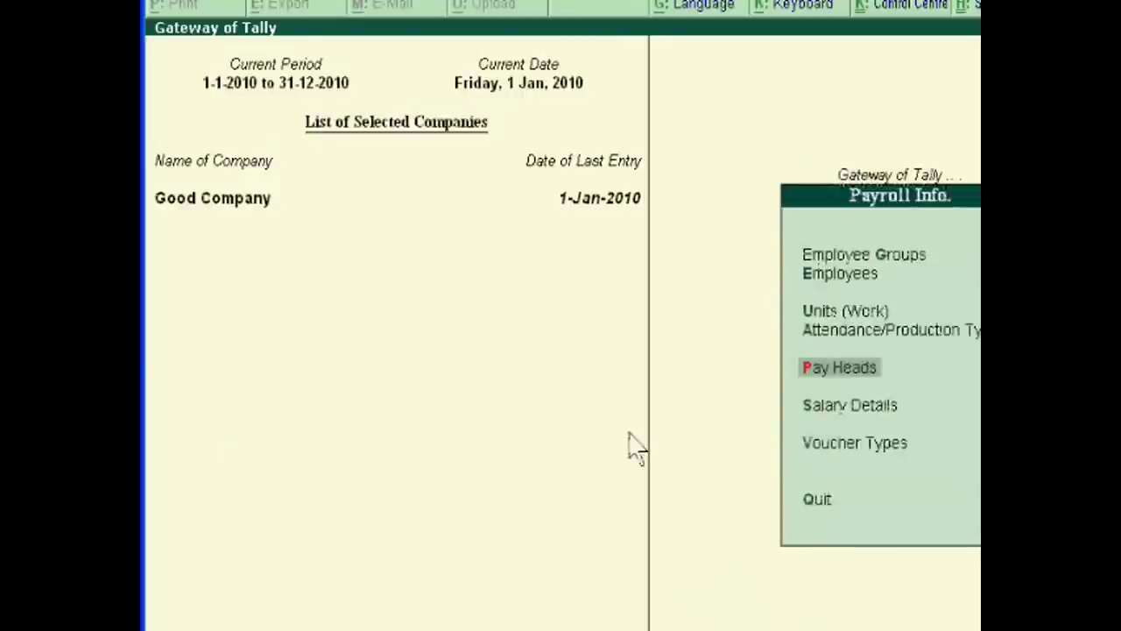
Start creating salary details for the second employee in the list.
{"action": "key", "text": "Down"}
{"action": "key", "text": "Return"}
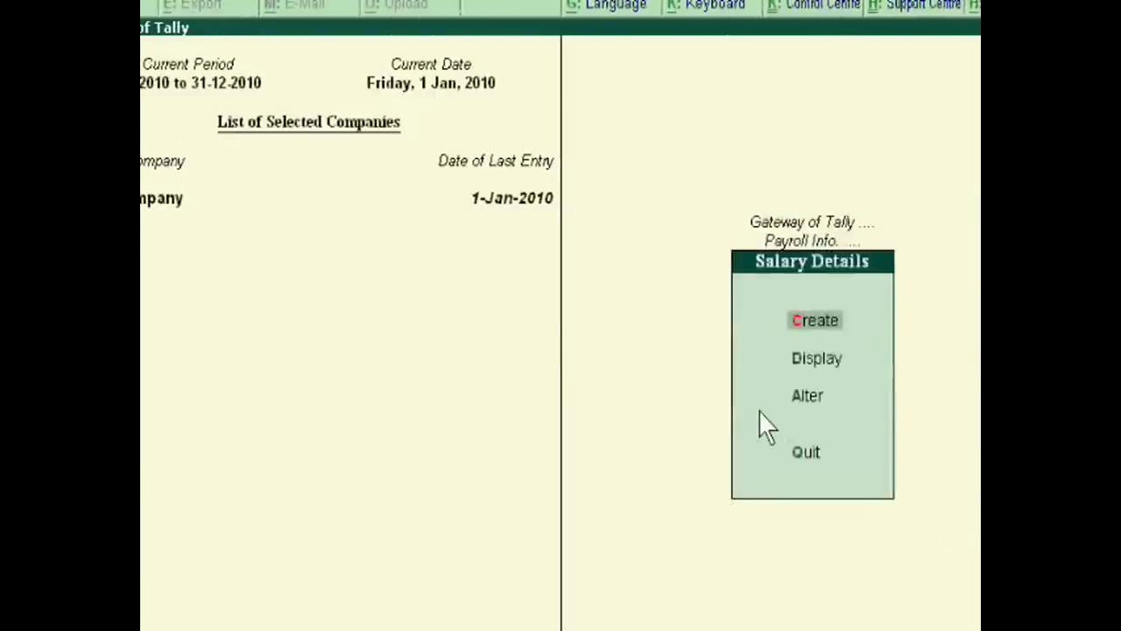
{"action": "key", "text": "Down"}
{"action": "key", "text": "Down"}
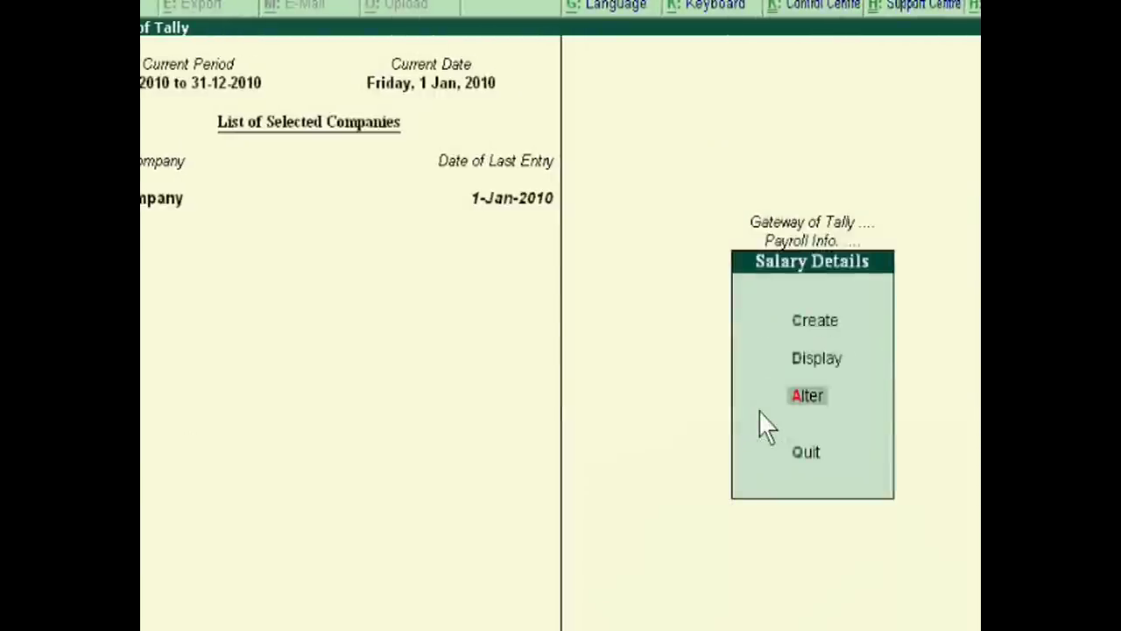
{"action": "key", "text": "Return"}
{"action": "key", "text": "Escape"}
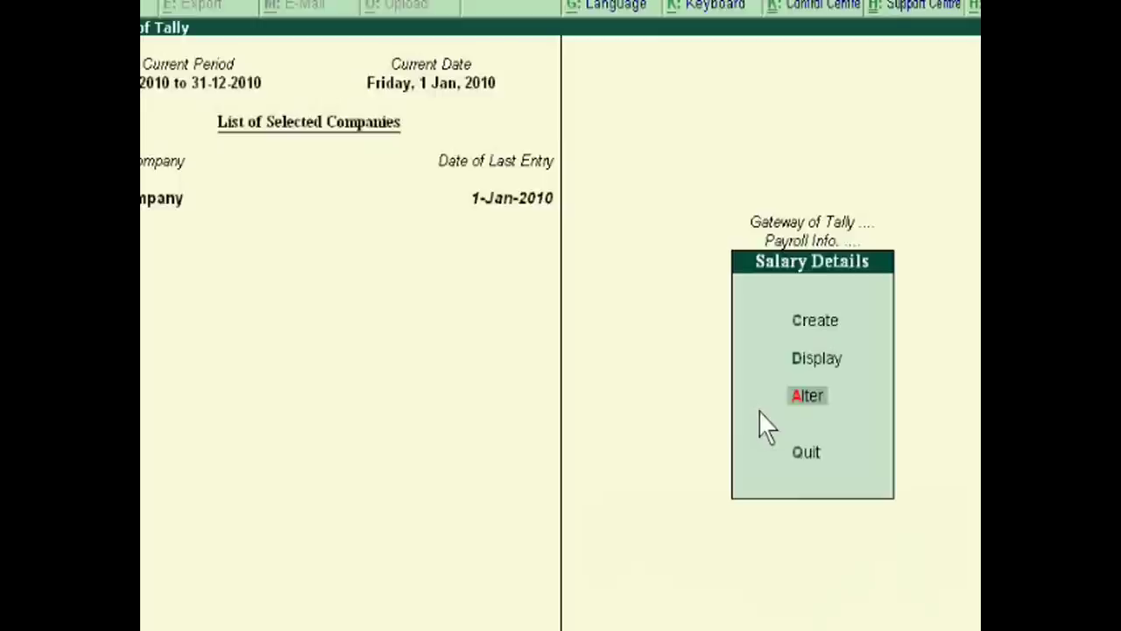
{"action": "key", "text": "Up"}
{"action": "key", "text": "Up"}
{"action": "key", "text": "Up"}
{"action": "key", "text": "Up"}
{"action": "key", "text": "Up"}
{"action": "key", "text": "Up"}
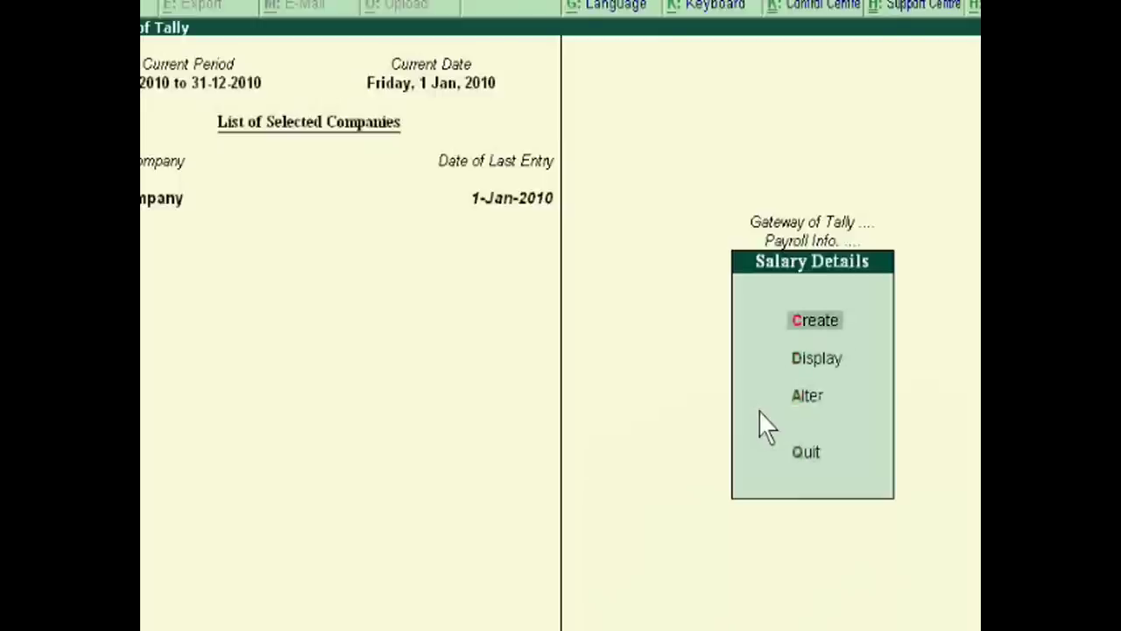
{"action": "key", "text": "Return"}
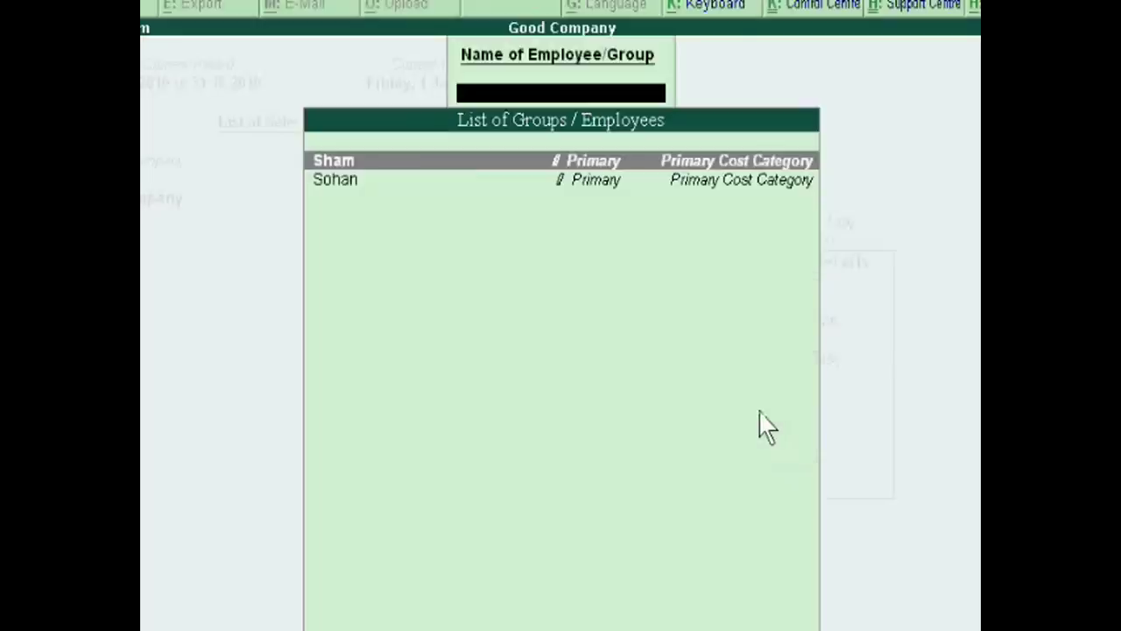
{"action": "key", "text": "Down"}
{"action": "key", "text": "Return"}
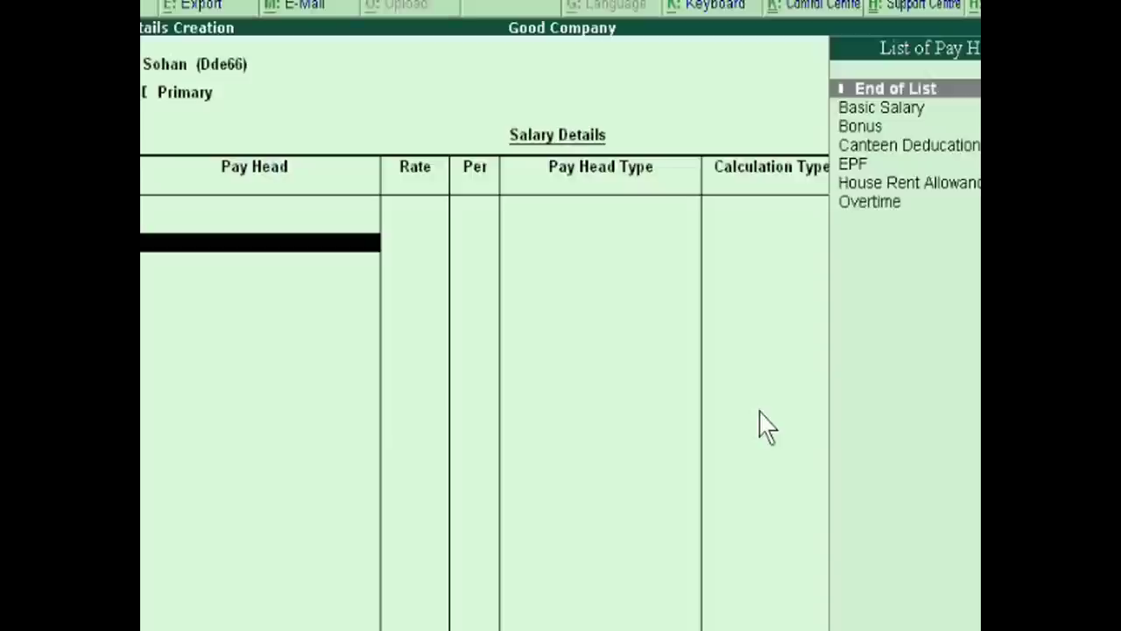
Add Basic Salary, HRA, Overtime at 250 per Days, Bonus, Canteen Deducation and EPF, then save.
{"action": "key", "text": "Down"}
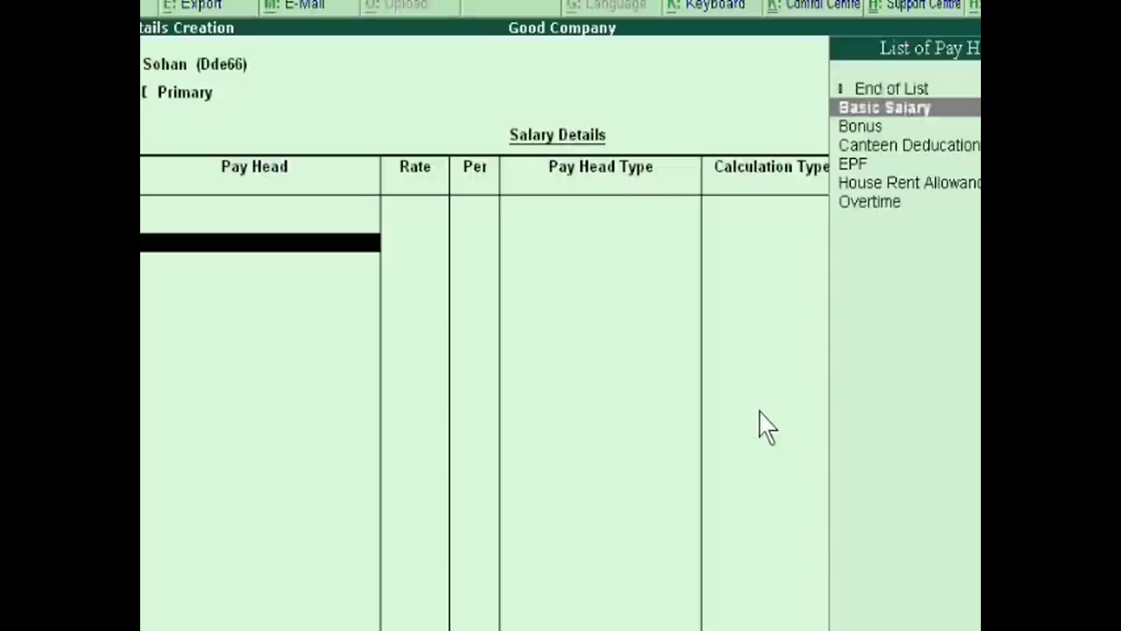
{"action": "key", "text": "Return"}
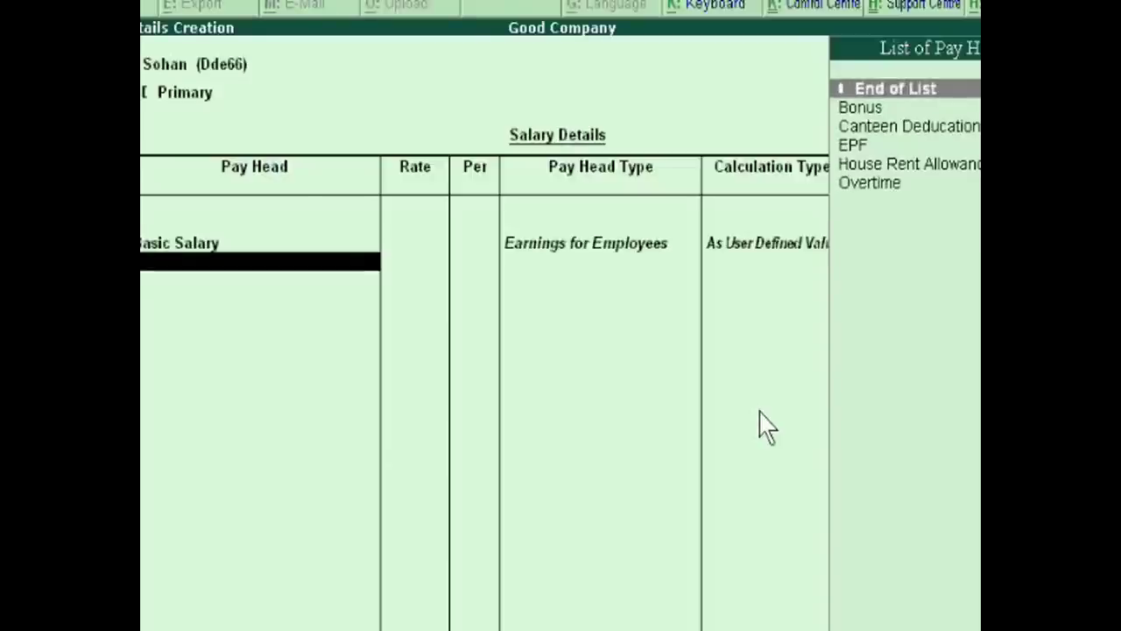
{"action": "key", "text": "Down"}
{"action": "key", "text": "Down"}
{"action": "key", "text": "Down"}
{"action": "key", "text": "Down"}
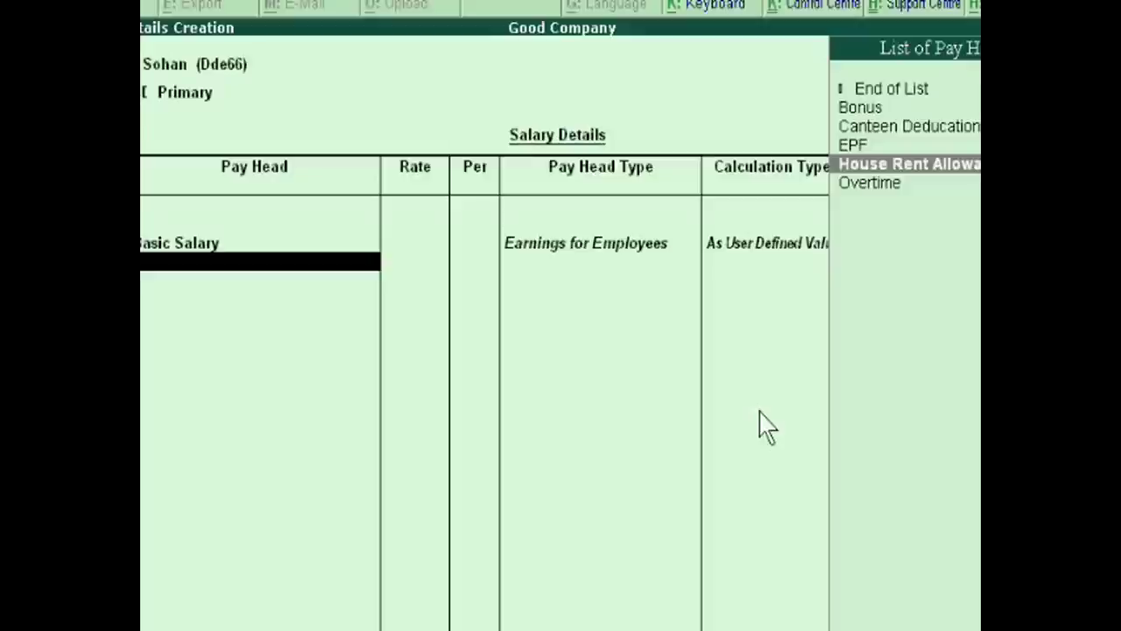
{"action": "key", "text": "Return"}
{"action": "key", "text": "Down"}
{"action": "key", "text": "Down"}
{"action": "key", "text": "Down"}
{"action": "key", "text": "Down"}
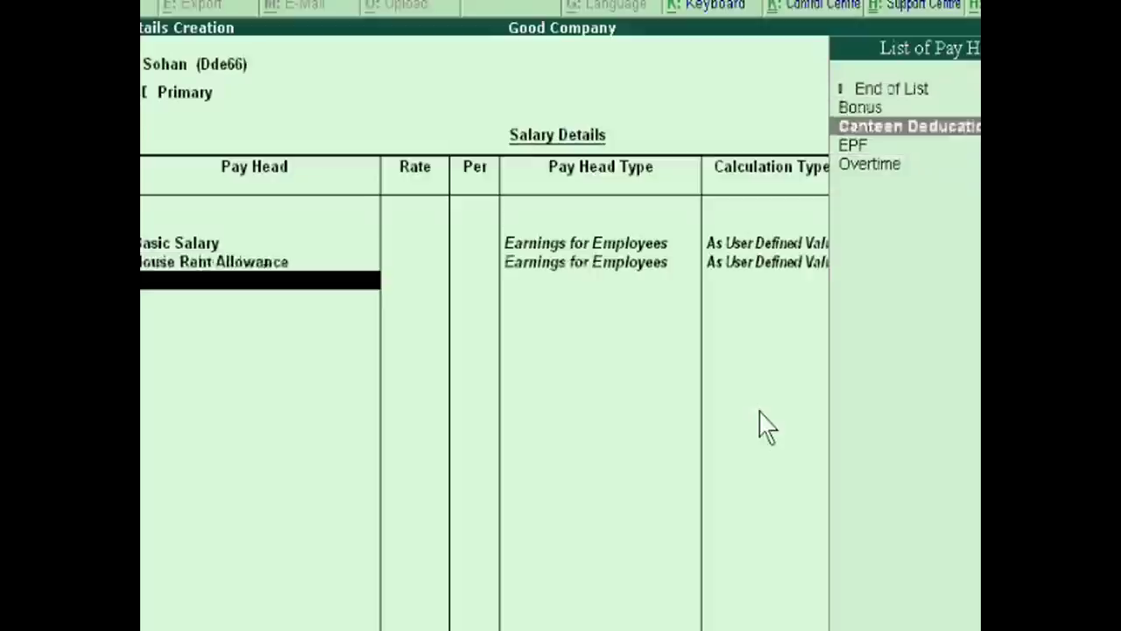
{"action": "key", "text": "Return"}
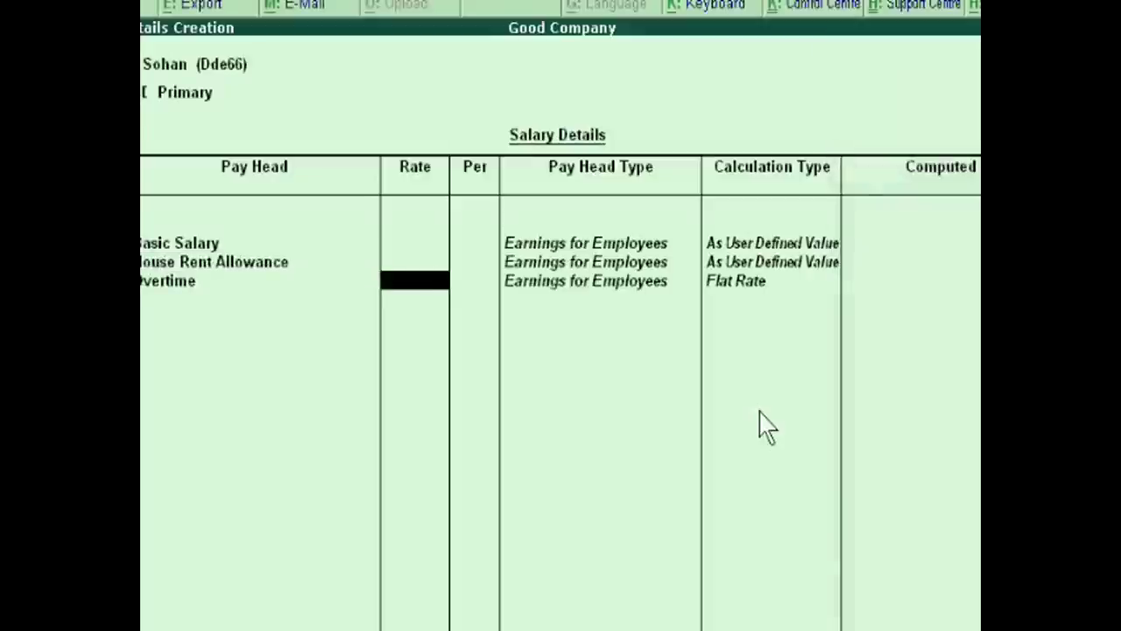
{"action": "type", "text": "250"}
{"action": "key", "text": "Return"}
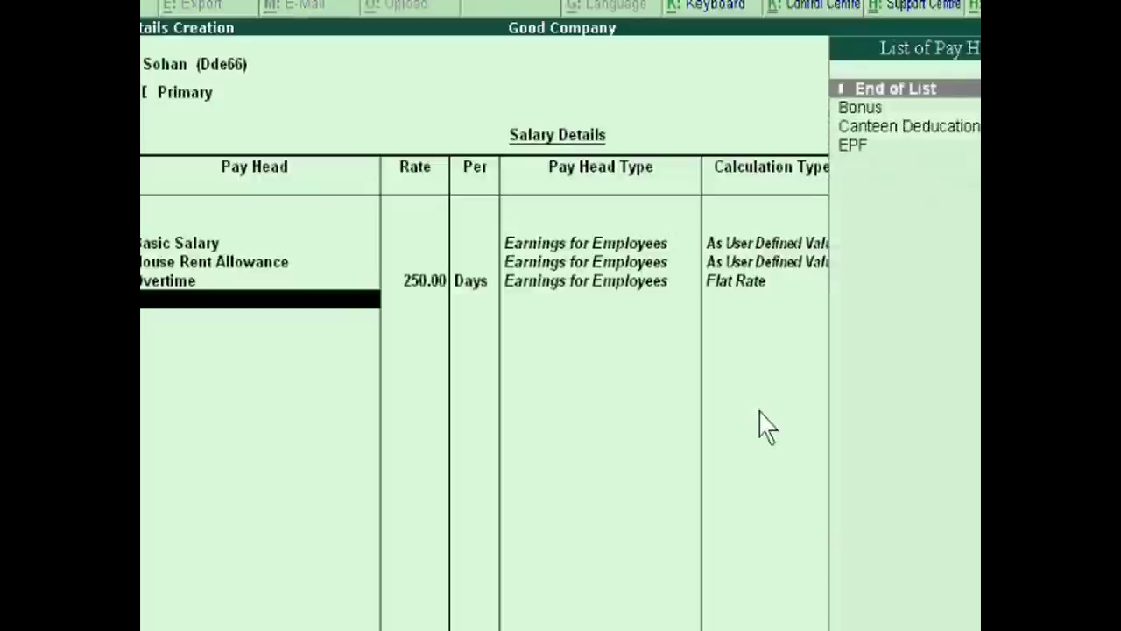
{"action": "key", "text": "Down"}
{"action": "key", "text": "Return"}
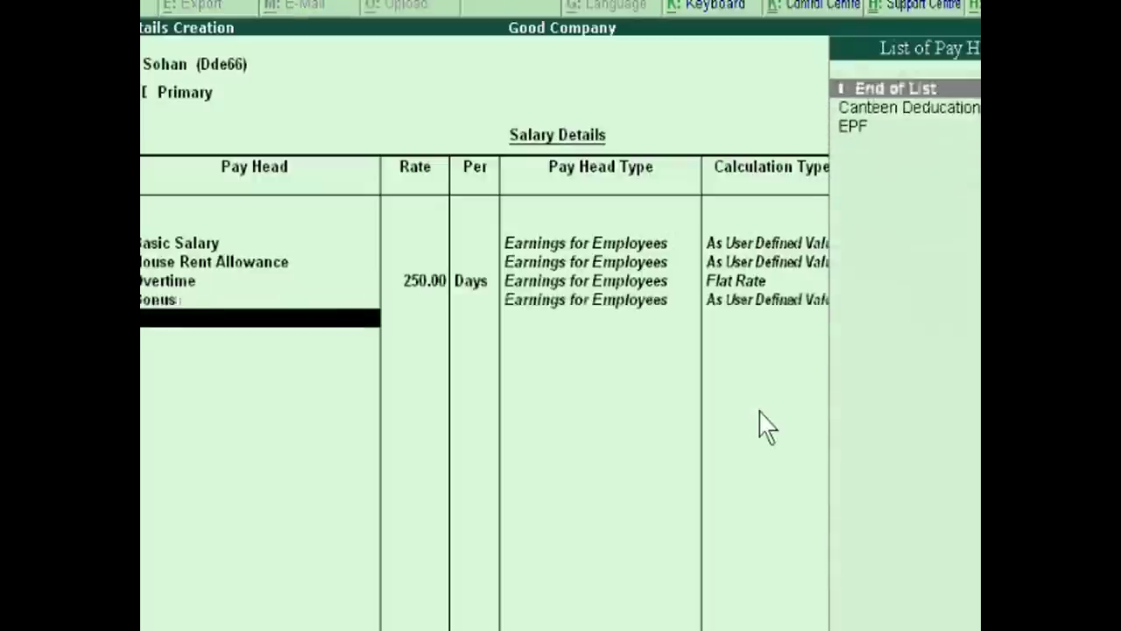
{"action": "key", "text": "Down"}
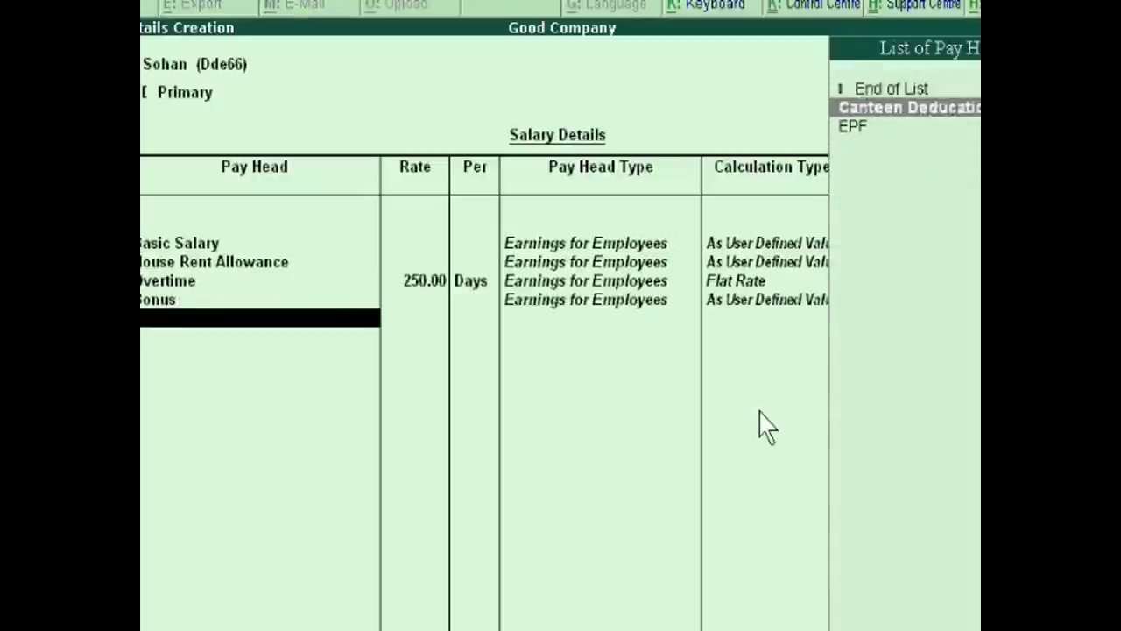
{"action": "key", "text": "Return"}
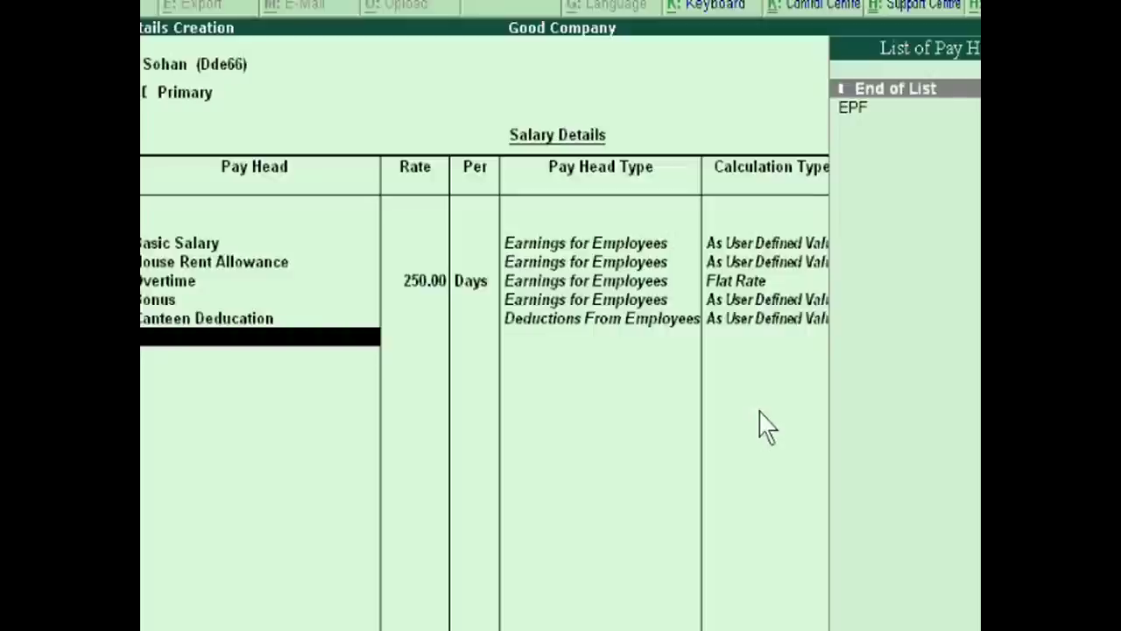
{"action": "key", "text": "Down"}
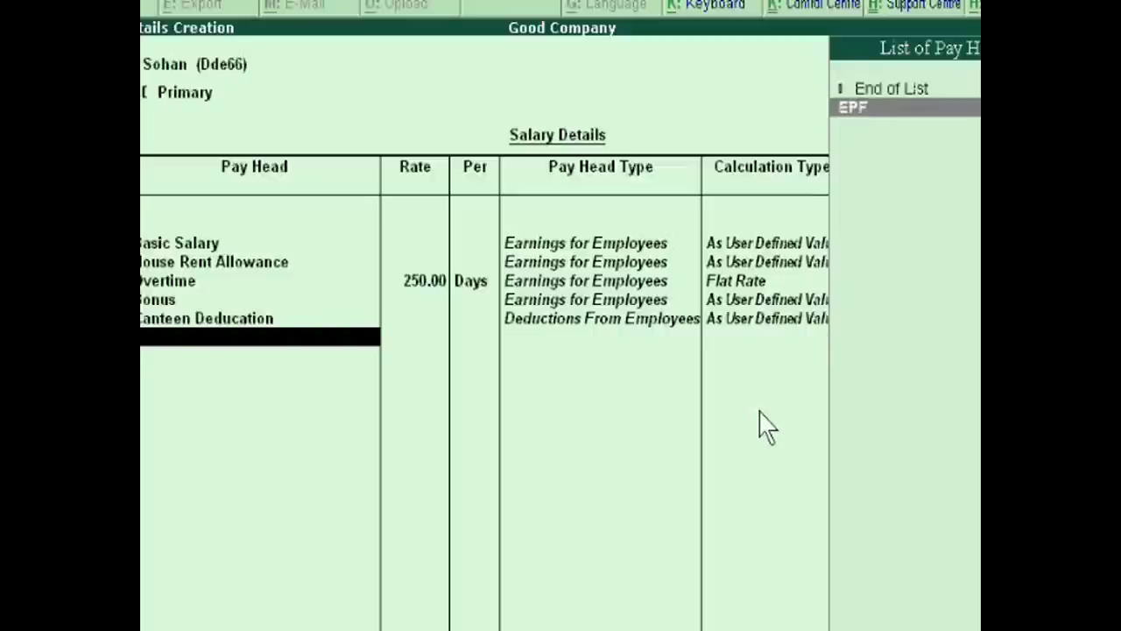
{"action": "key", "text": "Return"}
{"action": "key", "text": "Return"}
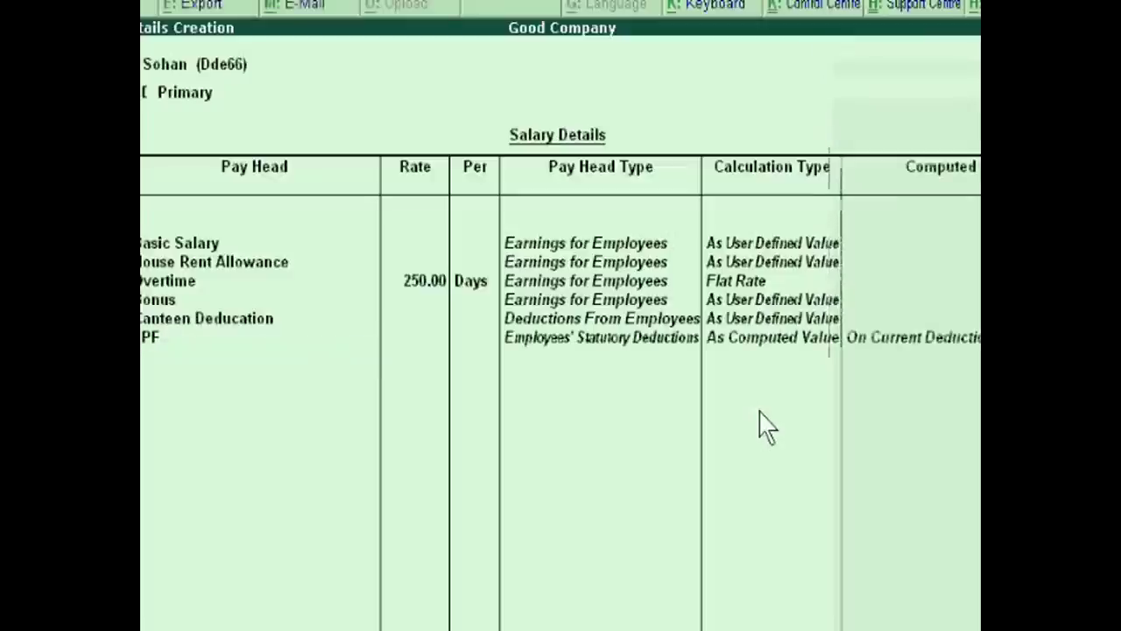
{"action": "key", "text": "ctrl+a"}
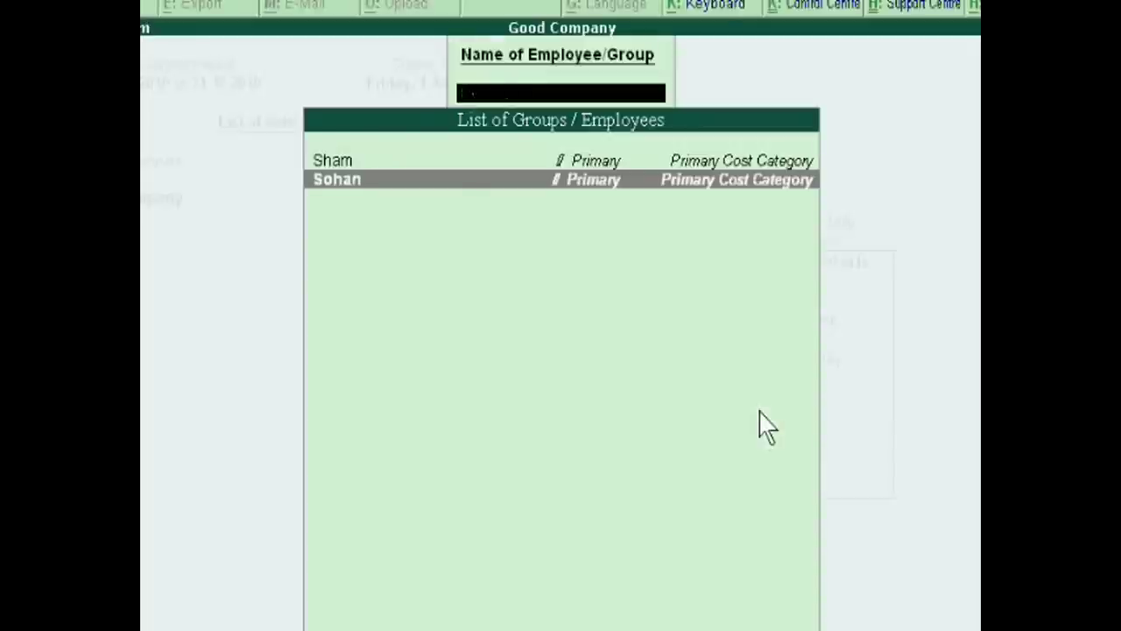
Start a payroll voucher from Cash with the employee under Primary Cost Category.
{"action": "key", "text": "Escape"}
{"action": "key", "text": "Escape"}
{"action": "key", "text": "Escape"}
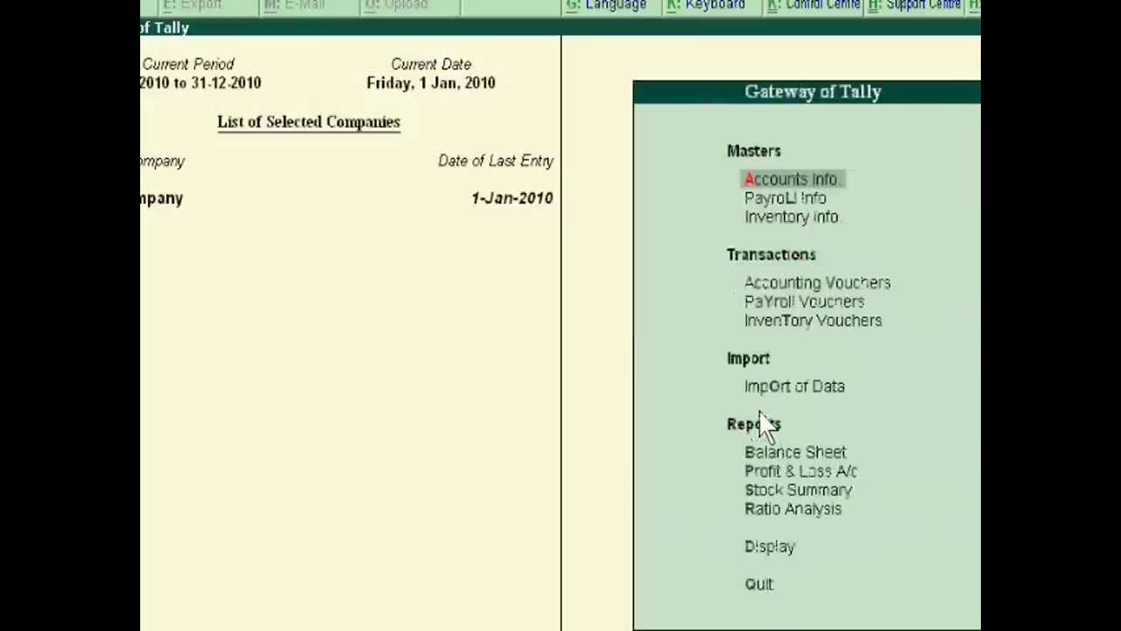
{"action": "key", "text": "Down"}
{"action": "key", "text": "Down"}
{"action": "key", "text": "Down"}
{"action": "key", "text": "Down"}
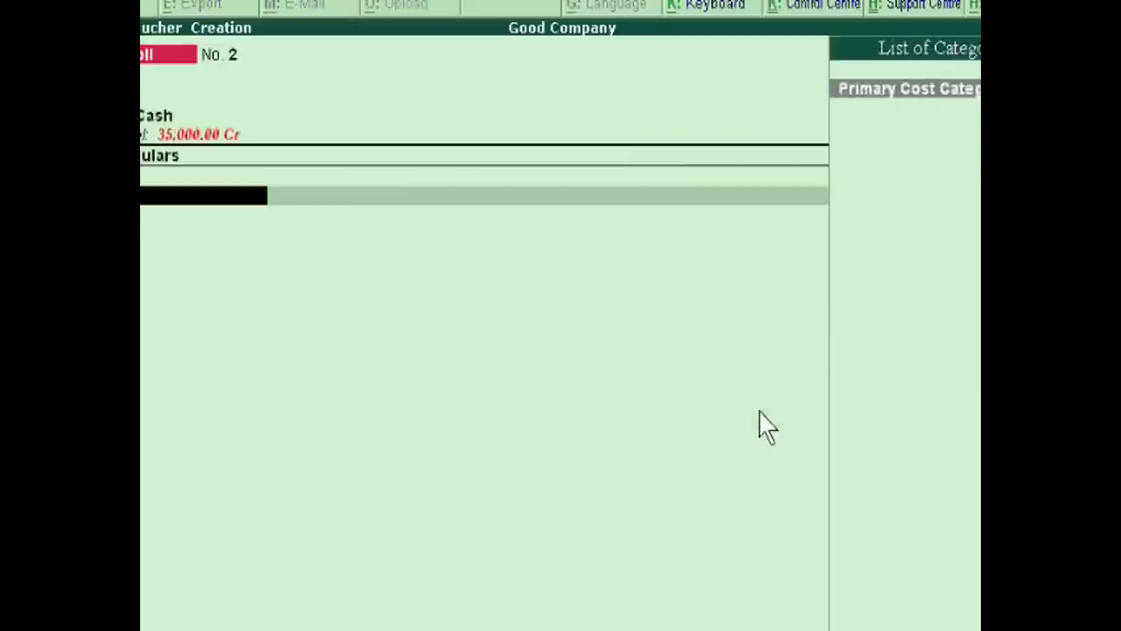
{"action": "key", "text": "Return"}
{"action": "key", "text": "Down"}
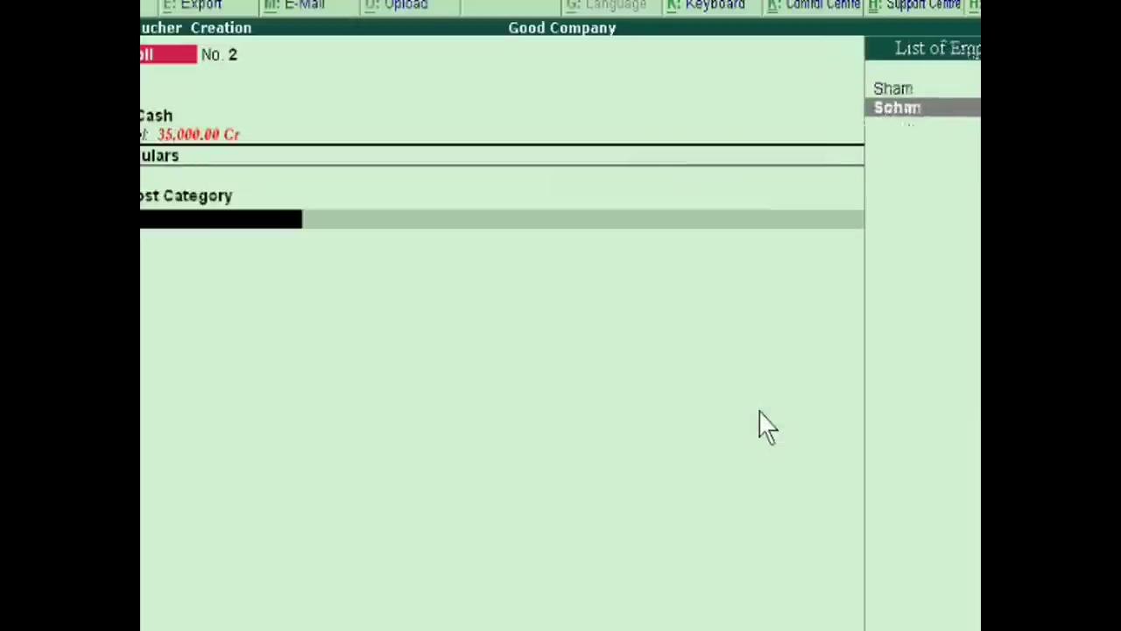
{"action": "key", "text": "Return"}
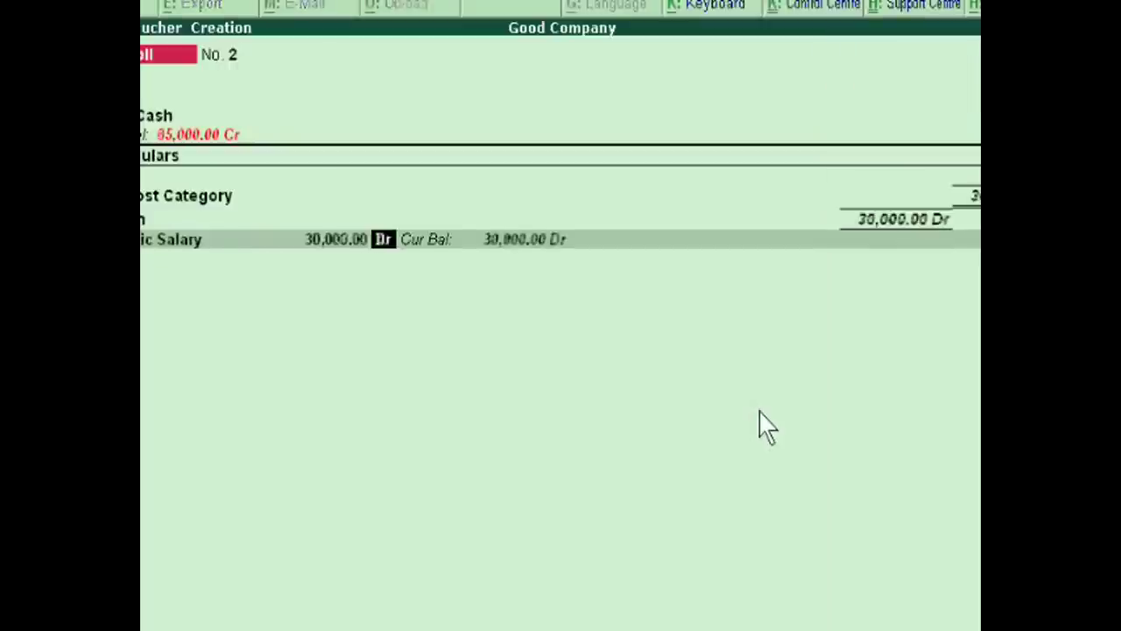
Keep Basic Salary 30,000 Dr and debit Bonus 4,000, House Rent Allowance 5,000 and Overtime 6,000.
{"action": "key", "text": "Return"}
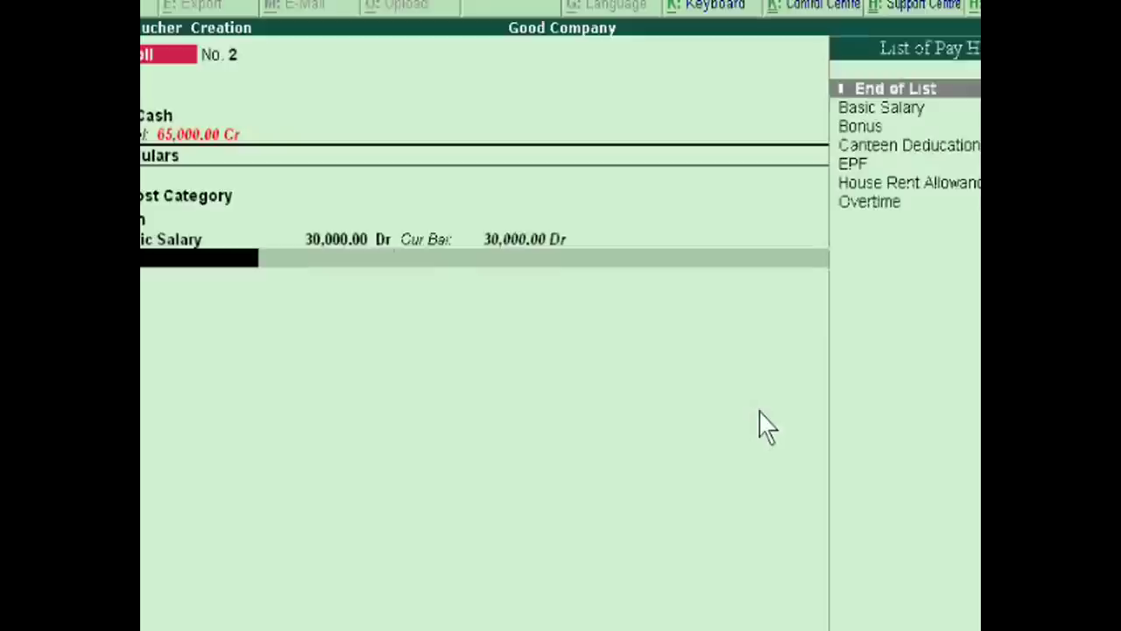
{"action": "key", "text": "Down"}
{"action": "key", "text": "Down"}
{"action": "key", "text": "Return"}
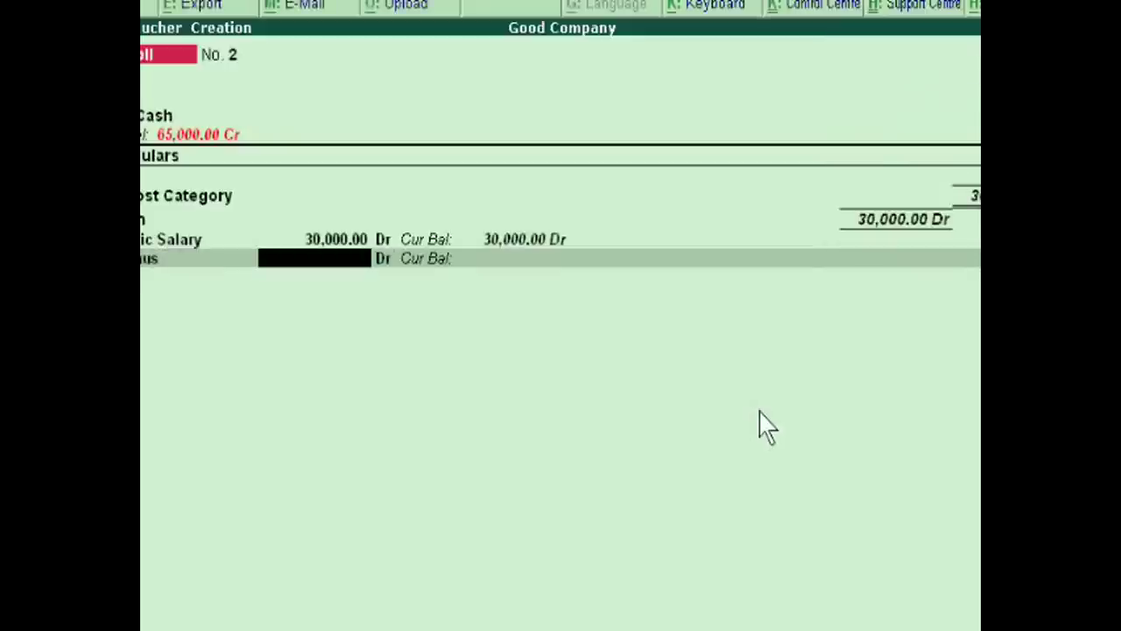
{"action": "type", "text": "4000"}
{"action": "key", "text": "Return"}
{"action": "key", "text": "Return"}
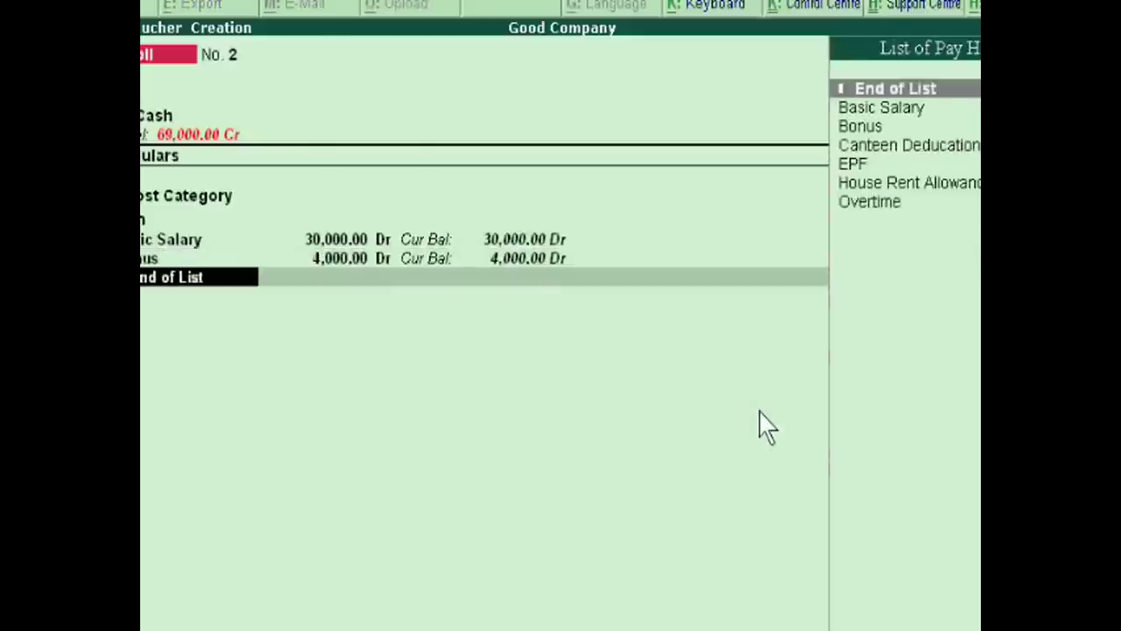
{"action": "key", "text": "Down"}
{"action": "key", "text": "Down"}
{"action": "key", "text": "Down"}
{"action": "key", "text": "Down"}
{"action": "key", "text": "Down"}
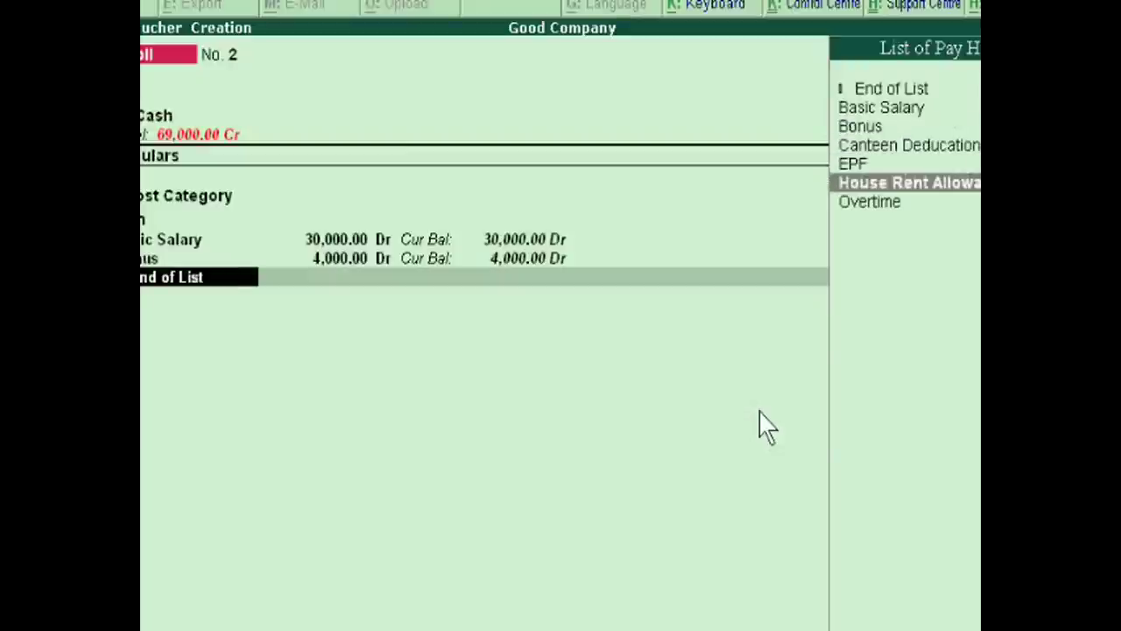
{"action": "key", "text": "Return"}
{"action": "type", "text": "5"}
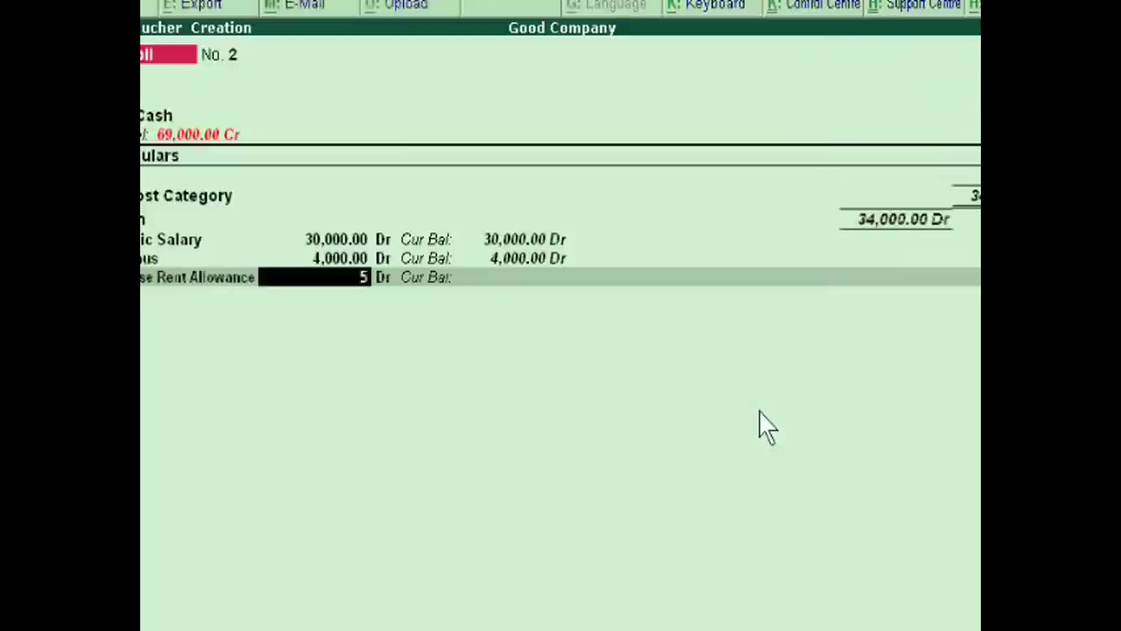
{"action": "type", "text": ",000"}
{"action": "key", "text": "Return"}
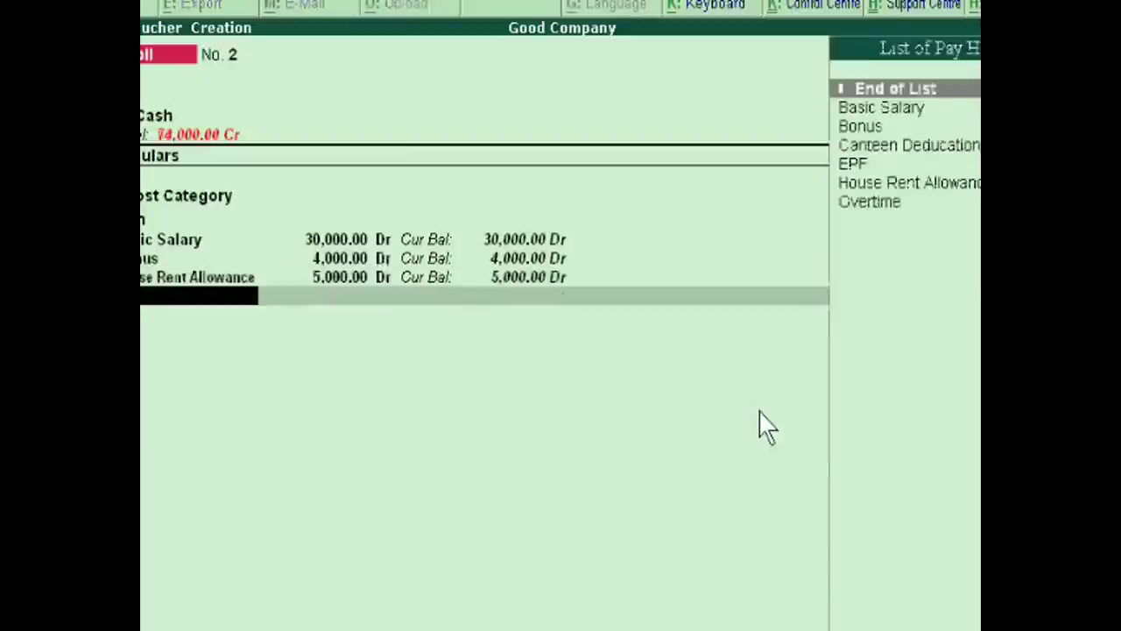
{"action": "key", "text": "Down"}
{"action": "key", "text": "Down"}
{"action": "key", "text": "Down"}
{"action": "key", "text": "Down"}
{"action": "key", "text": "Down"}
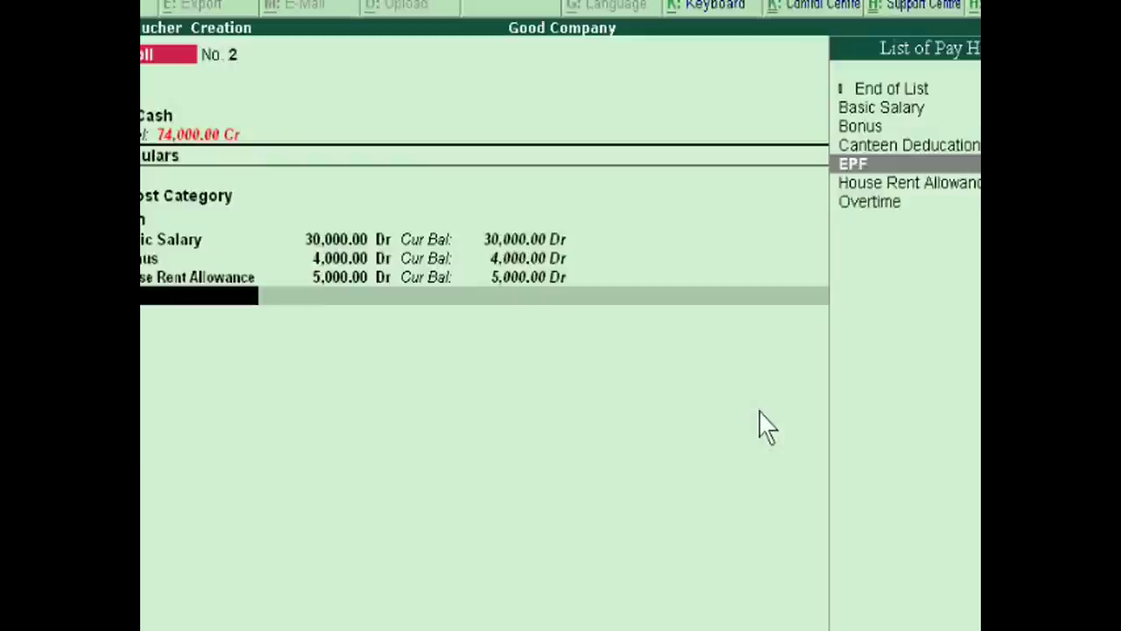
{"action": "key", "text": "Down"}
{"action": "key", "text": "Return"}
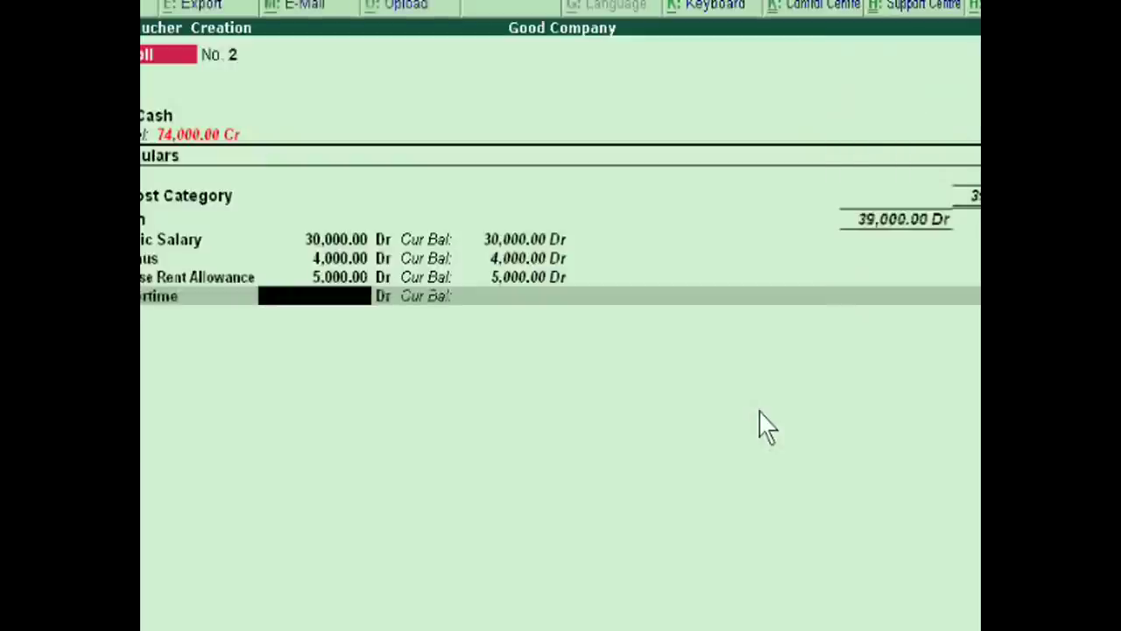
{"action": "type", "text": "5,00"}
{"action": "type", "text": "0"}
{"action": "key", "text": "Return"}
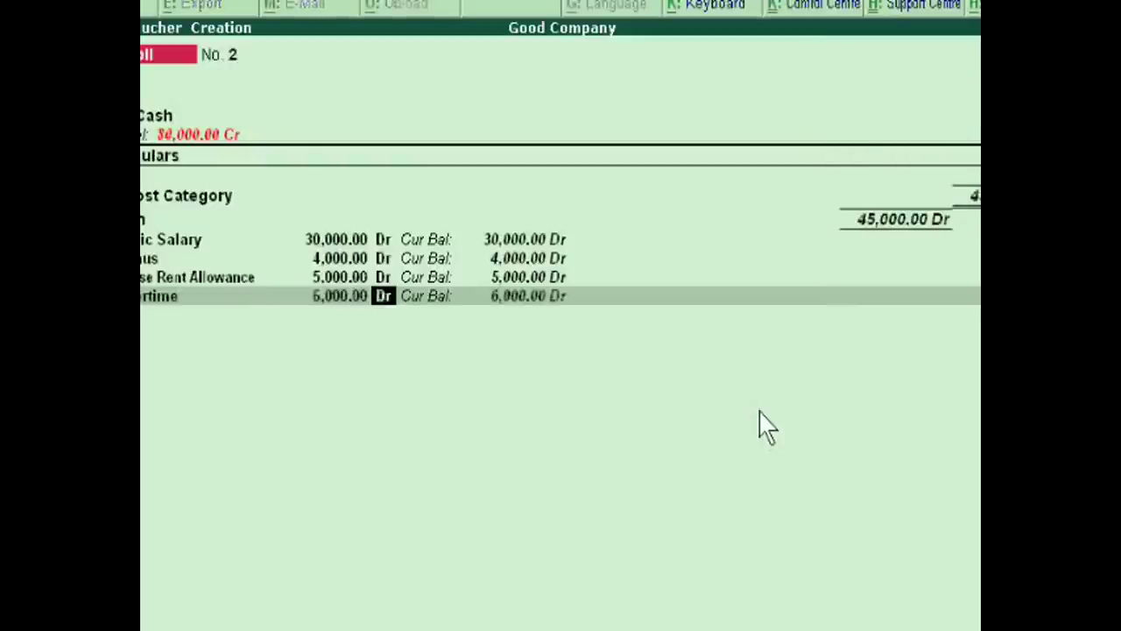
{"action": "key", "text": "Return"}
Credit Canteen Deducation 7,000 and EPF 9,000, then save the voucher.
{"action": "key", "text": "Down"}
{"action": "key", "text": "Down"}
{"action": "key", "text": "Down"}
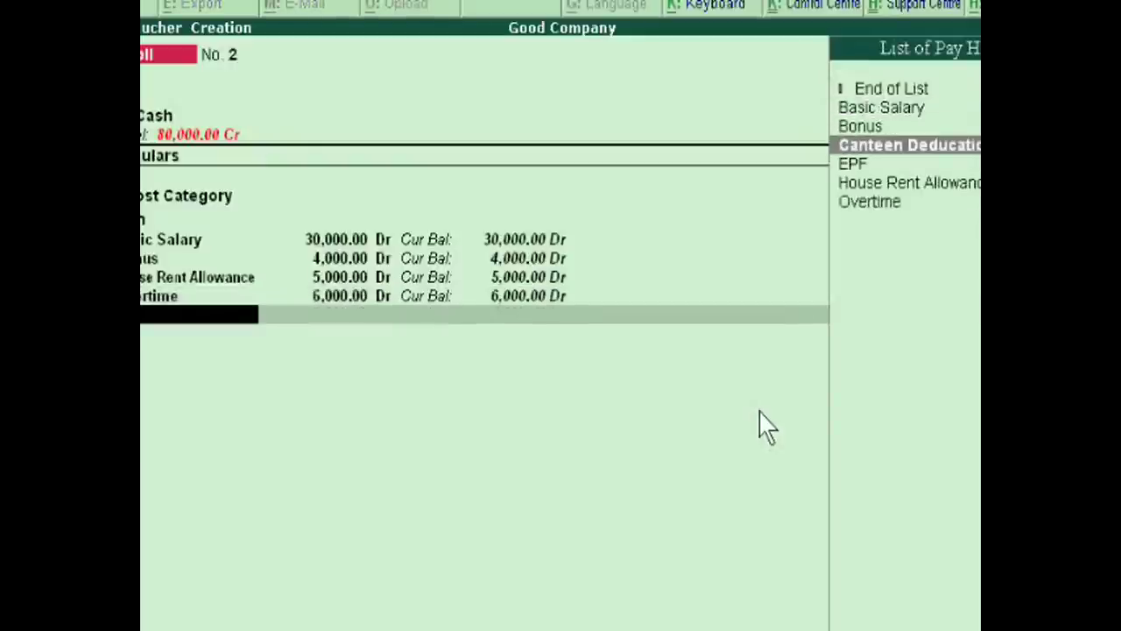
{"action": "key", "text": "Return"}
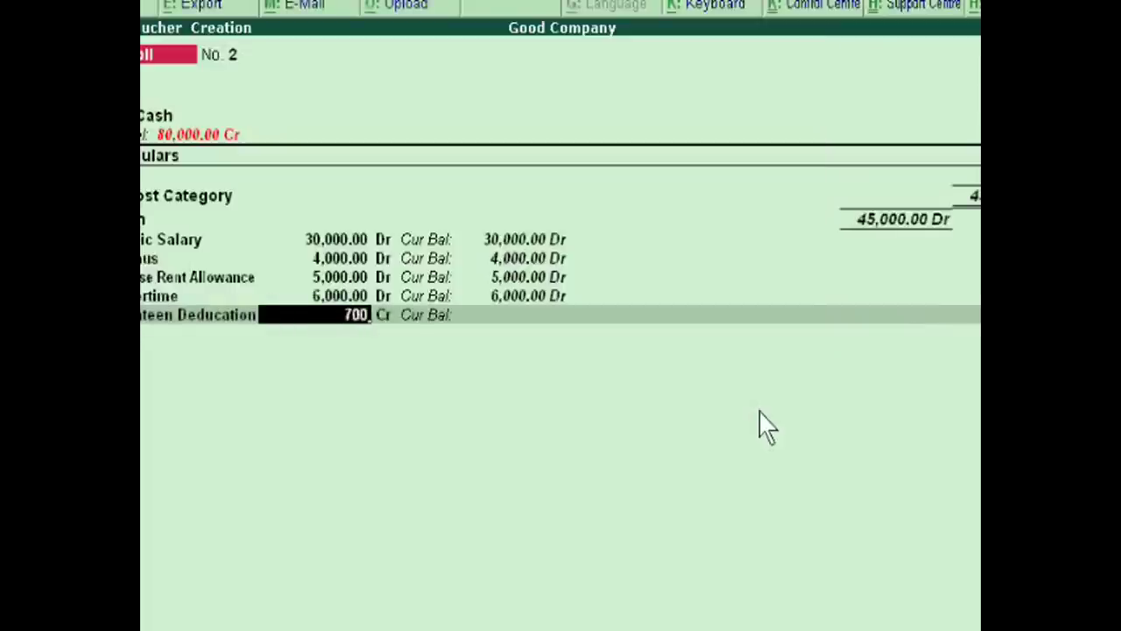
{"action": "type", "text": "70000"}
{"action": "key", "text": "BackSpace"}
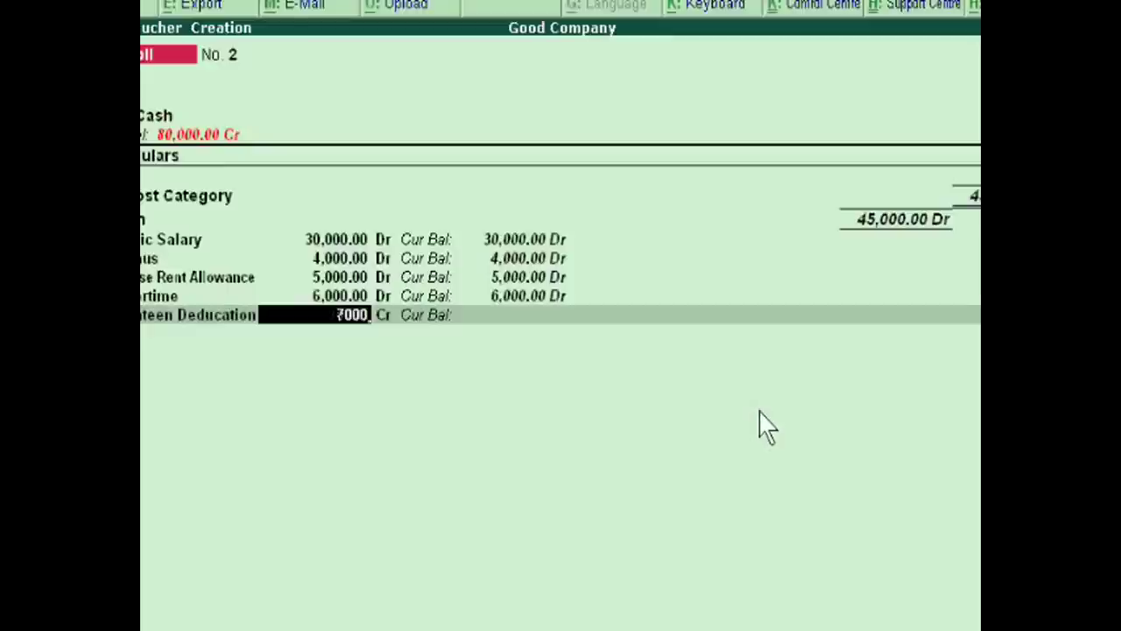
{"action": "key", "text": "Return"}
{"action": "key", "text": "Down"}
{"action": "key", "text": "Down"}
{"action": "key", "text": "Down"}
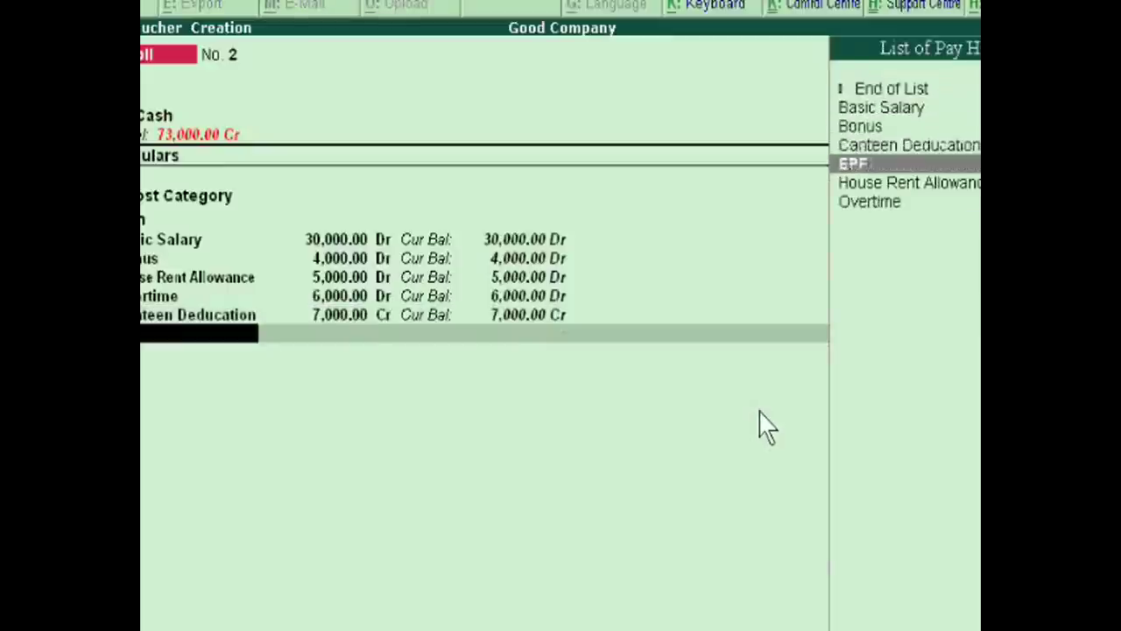
{"action": "key", "text": "Return"}
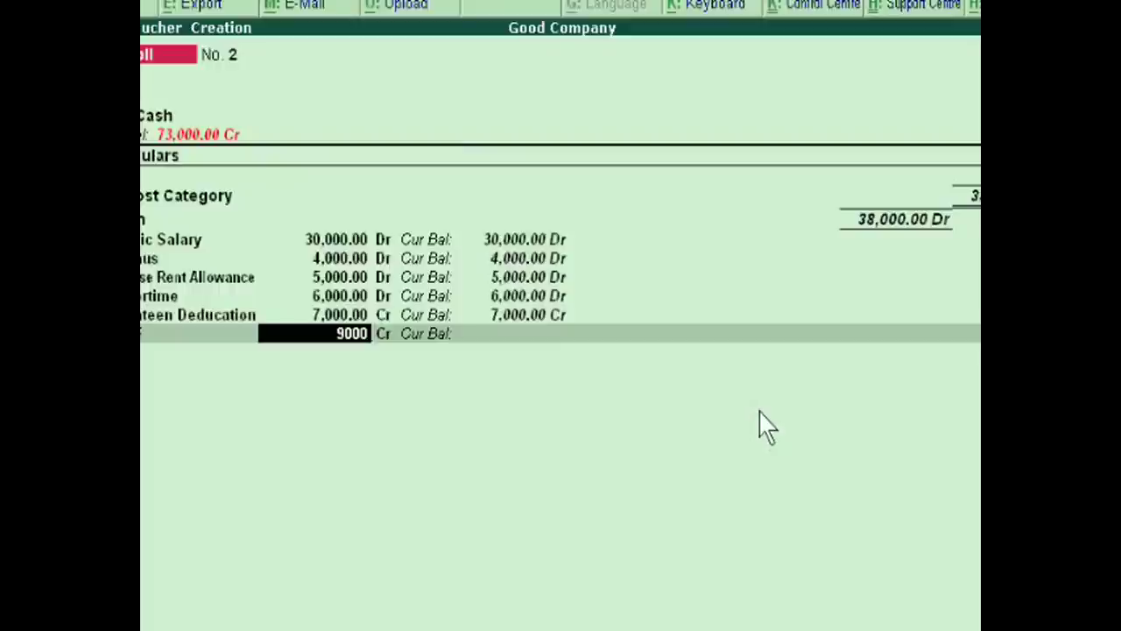
{"action": "key", "text": "Return"}
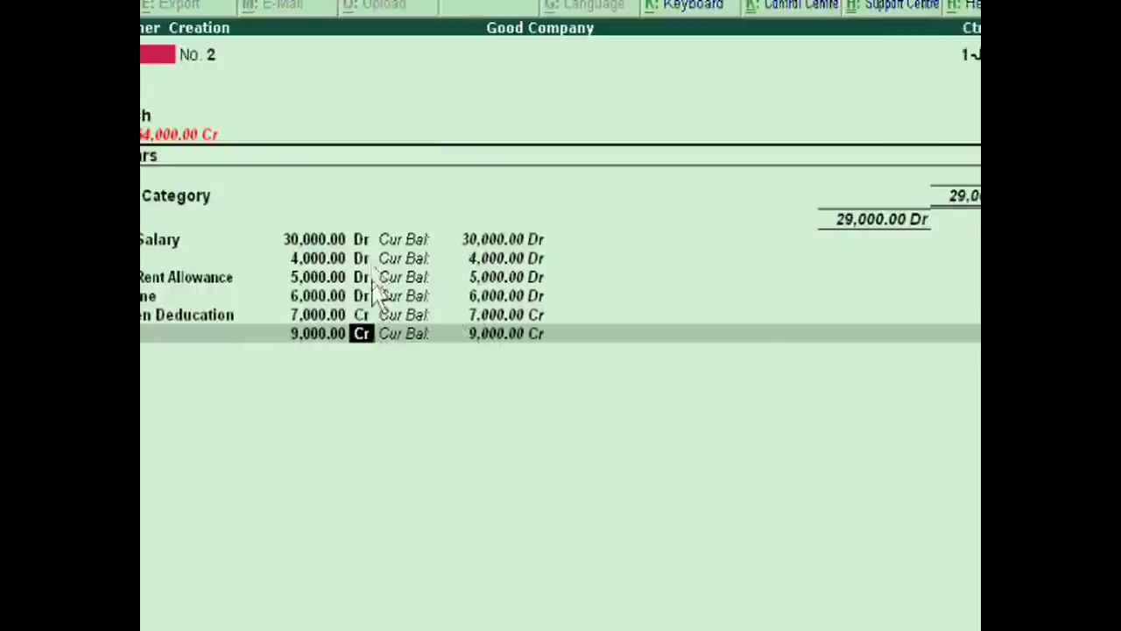
{"action": "key", "text": "Return"}
{"action": "key", "text": "Return"}
{"action": "key", "text": "Return"}
{"action": "key", "text": "Return"}
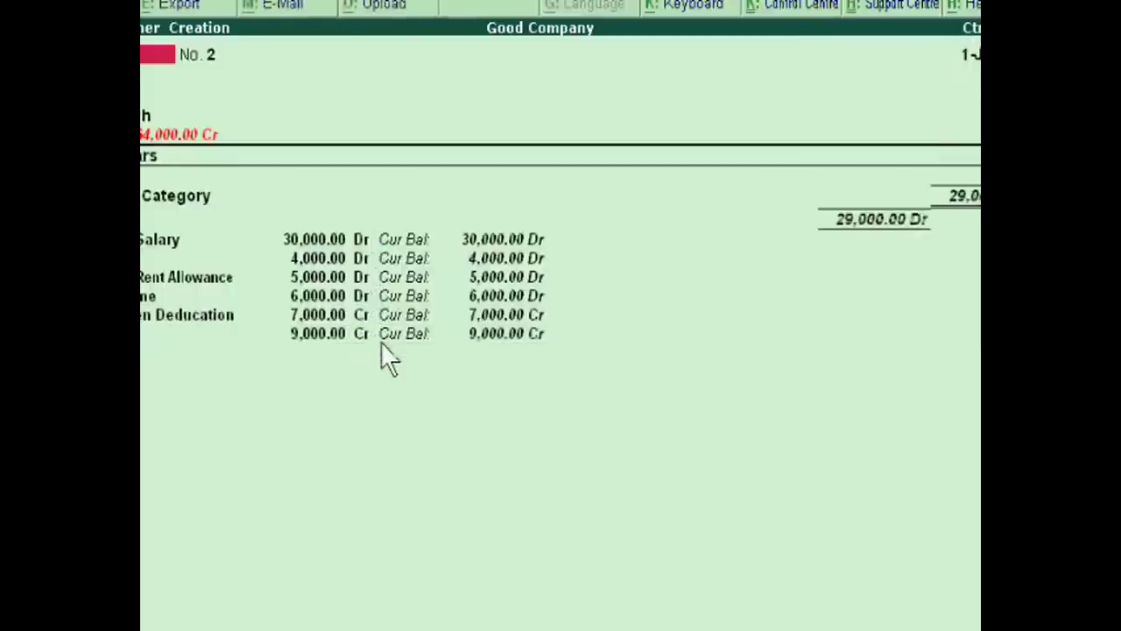
{"action": "key", "text": "ctrl+a"}
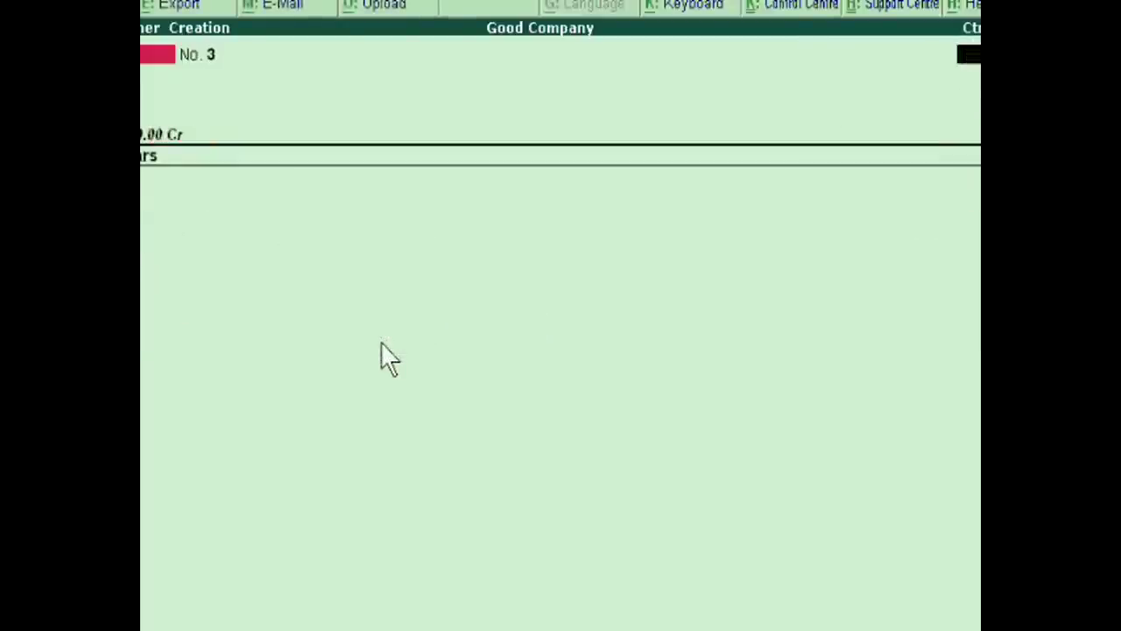
Leave voucher entry and open the Display menu from the Gateway of Tally.
{"action": "key", "text": "Escape"}
{"action": "key", "text": "Escape"}
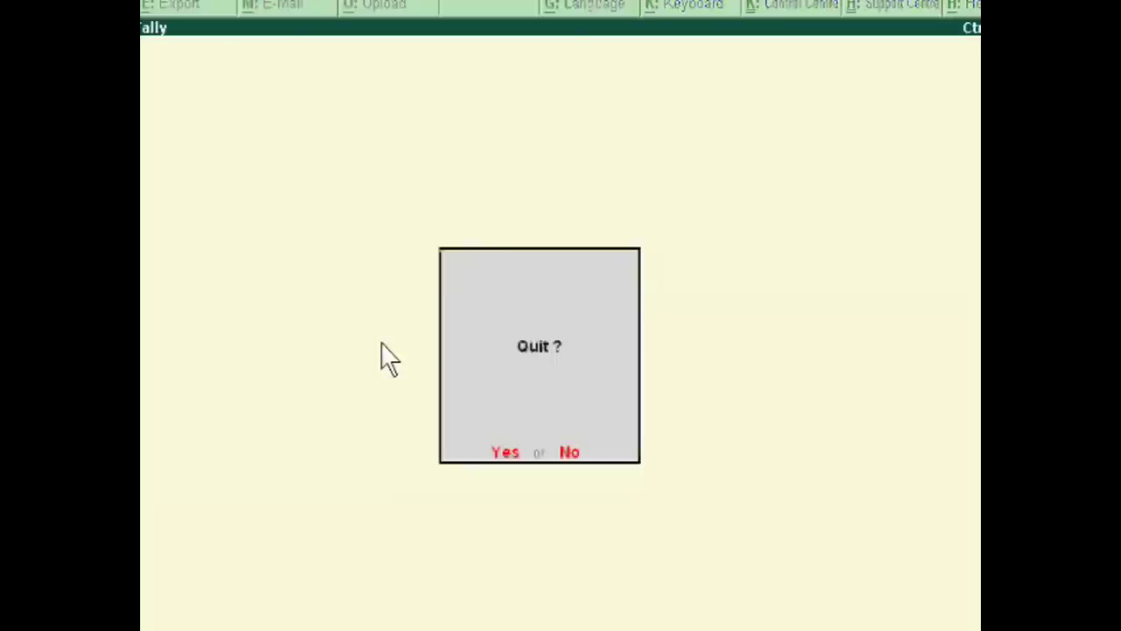
{"action": "key", "text": "n"}
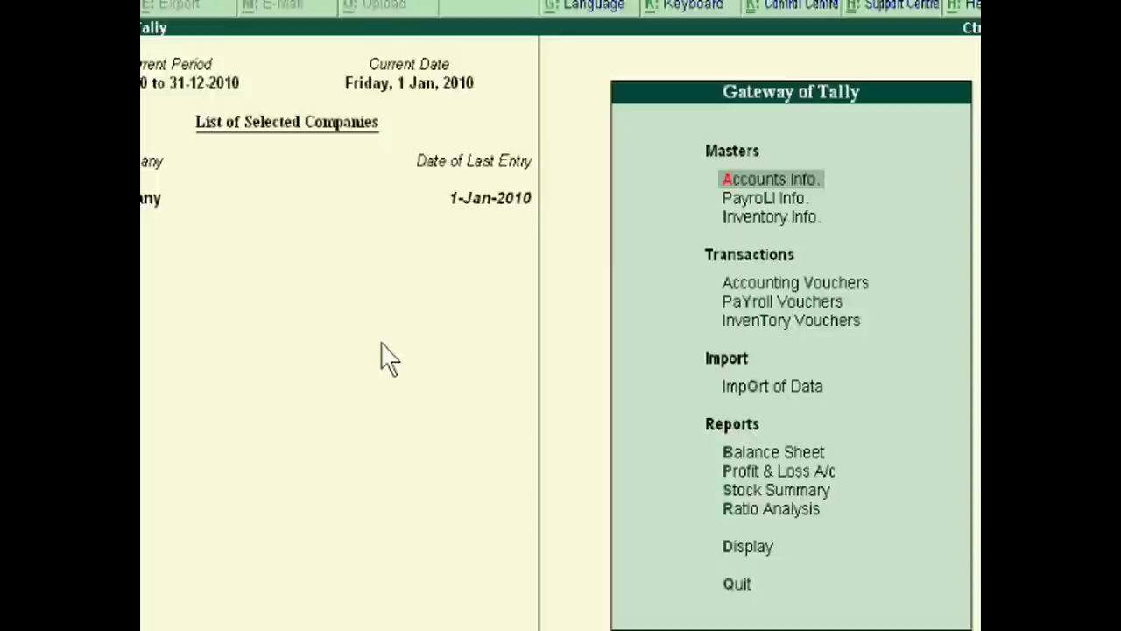
{"action": "key", "text": "Down"}
{"action": "key", "text": "Down"}
{"action": "key", "text": "Down"}
{"action": "key", "text": "Down"}
{"action": "key", "text": "Down"}
{"action": "key", "text": "Down"}
{"action": "key", "text": "Down"}
{"action": "key", "text": "Down"}
{"action": "key", "text": "Down"}
{"action": "key", "text": "Down"}
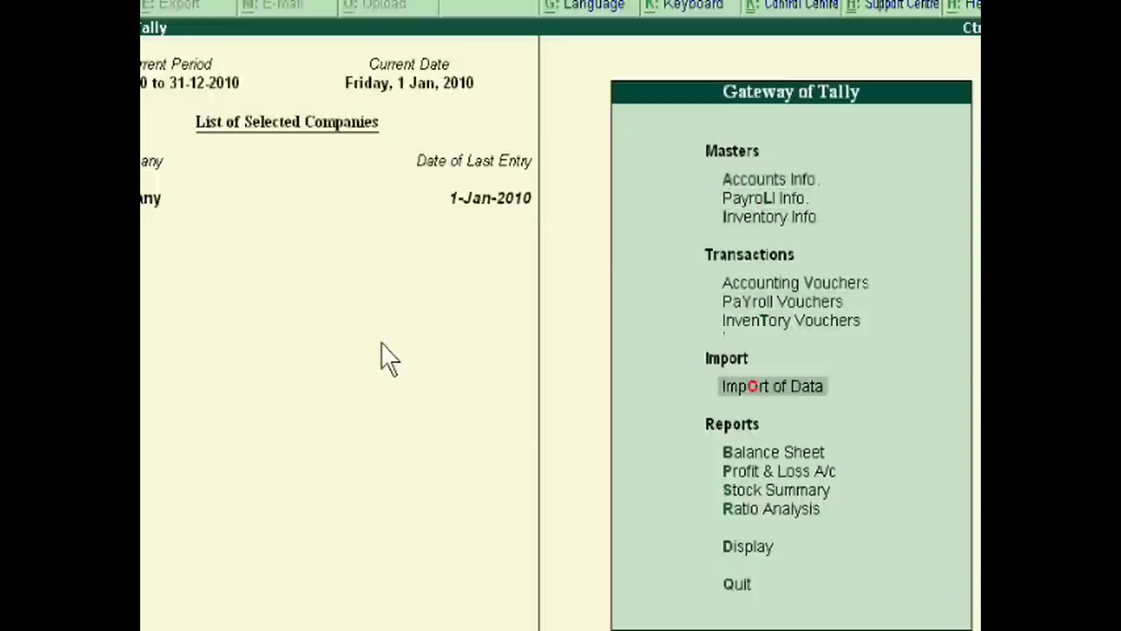
{"action": "key", "text": "Down"}
{"action": "key", "text": "Return"}
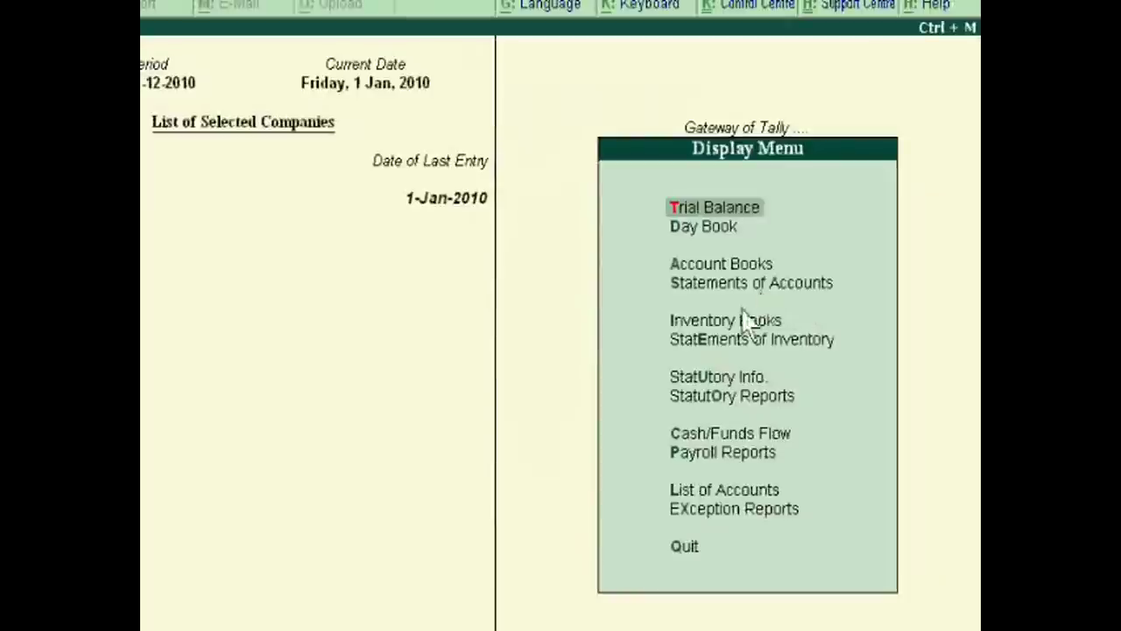
Open the employee's January-2010 Pay Slip via Payroll Reports > Statements of Payroll.
{"action": "left_click", "coordinate": [707, 455]}
{"action": "left_click", "coordinate": [707, 456]}
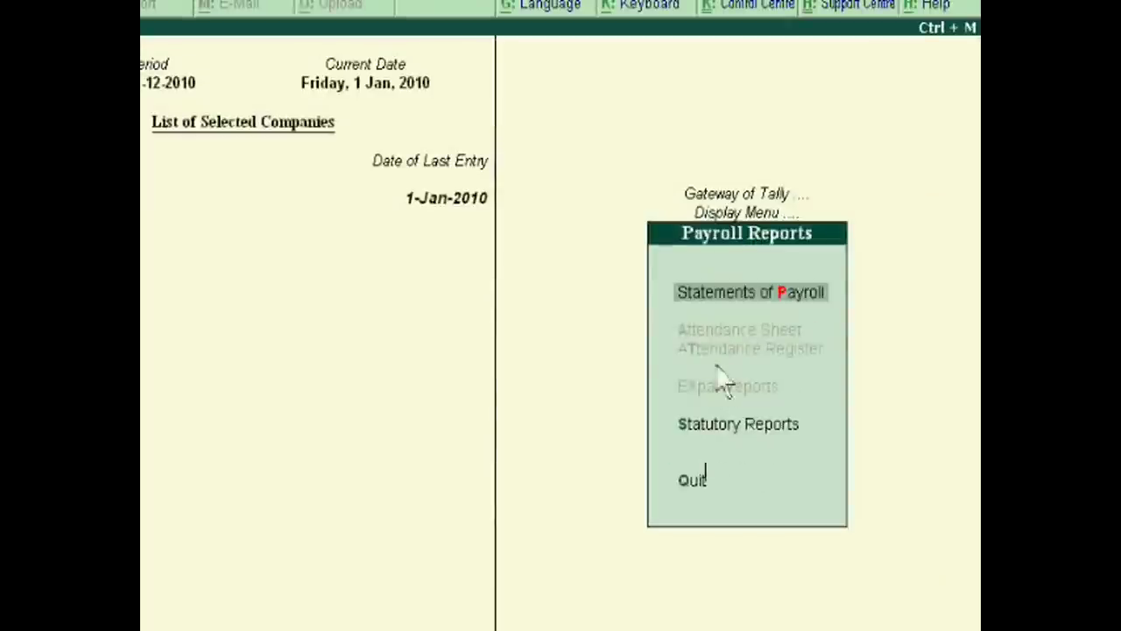
{"action": "left_click", "coordinate": [733, 299]}
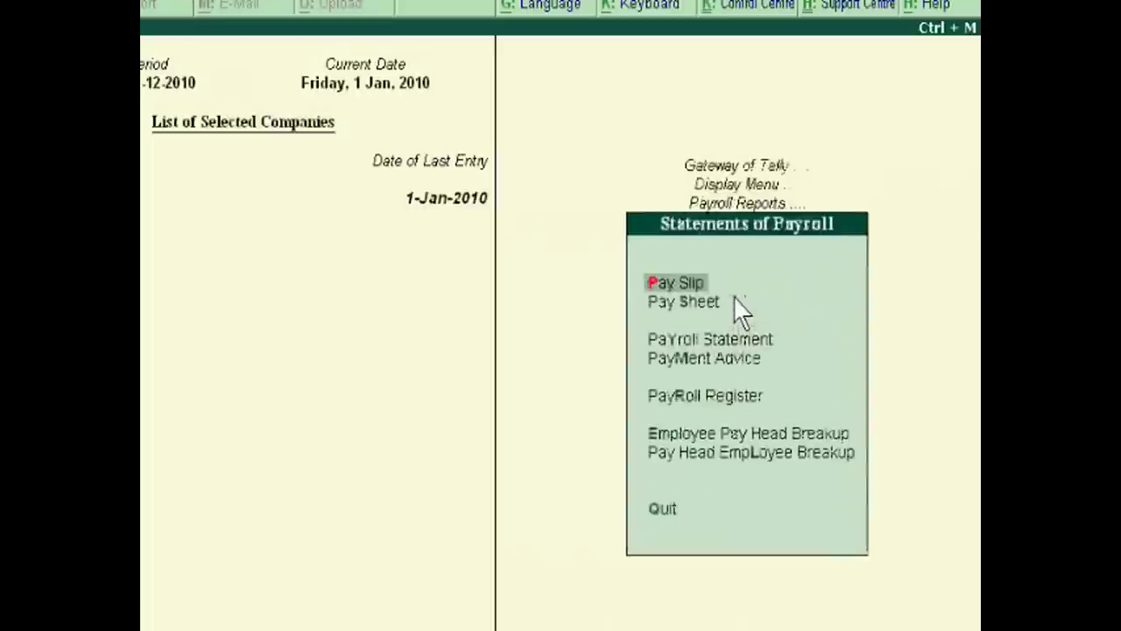
{"action": "left_click", "coordinate": [676, 284]}
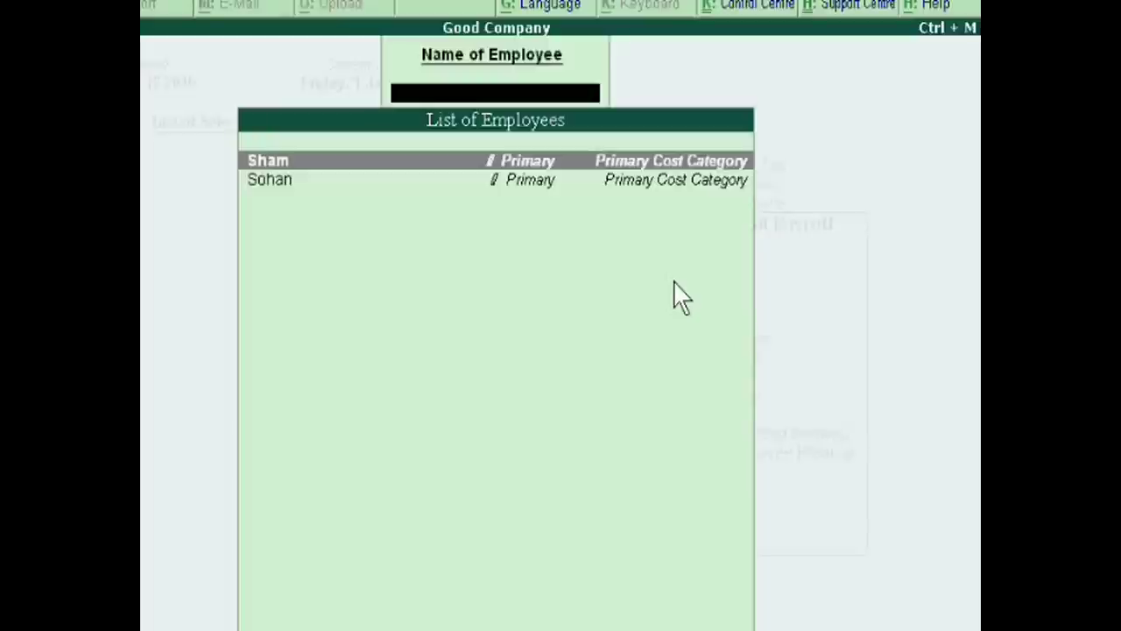
{"action": "left_click", "coordinate": [531, 182]}
{"action": "left_click", "coordinate": [538, 195]}
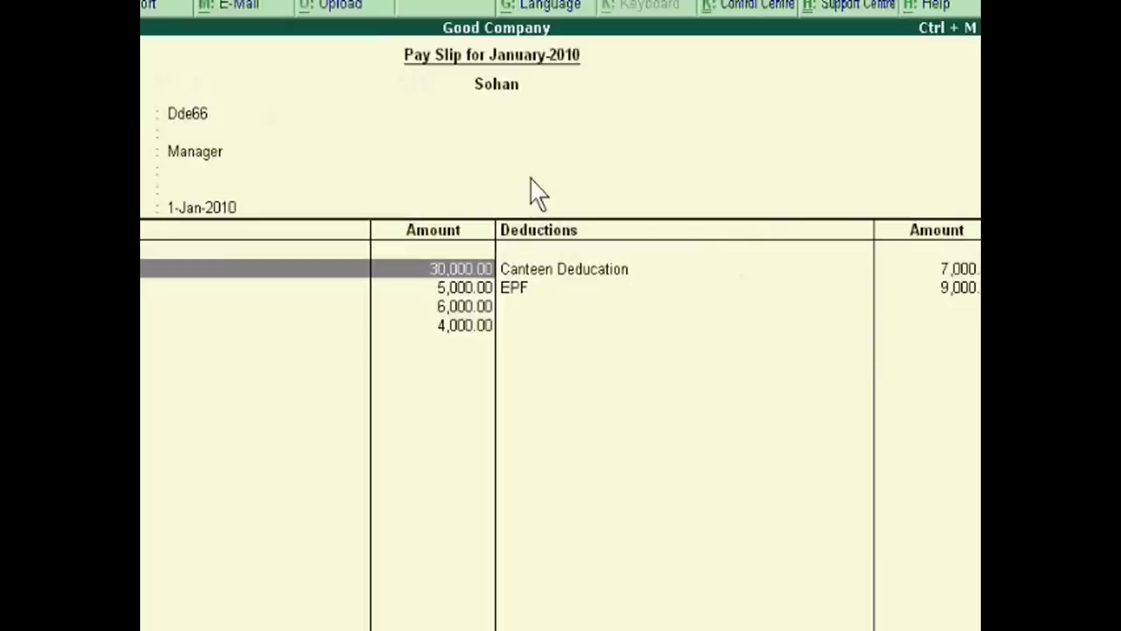